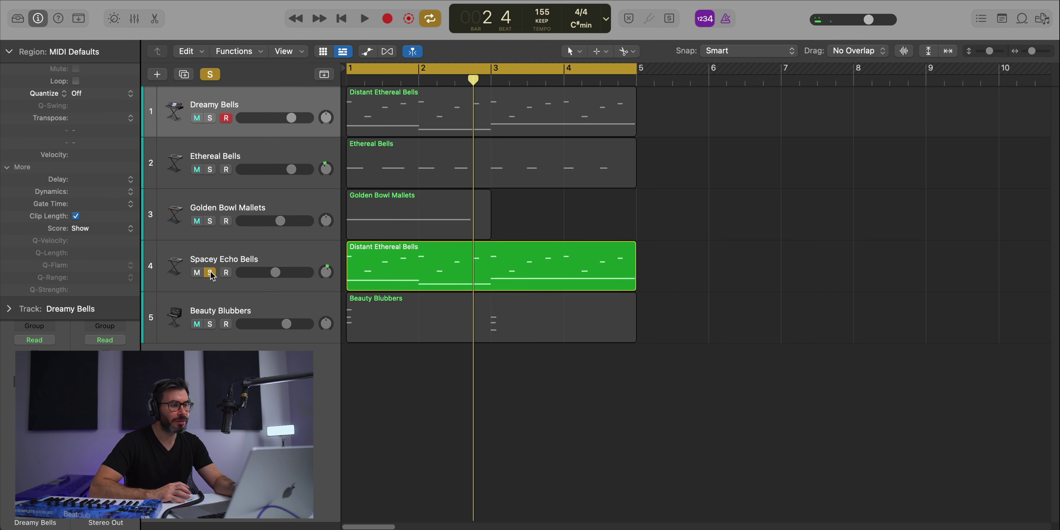
# - Audition the soloed Spacey Echo Bells track and the soloed Beauty Blubbers track, and turn soloing off
pyautogui.press('space')
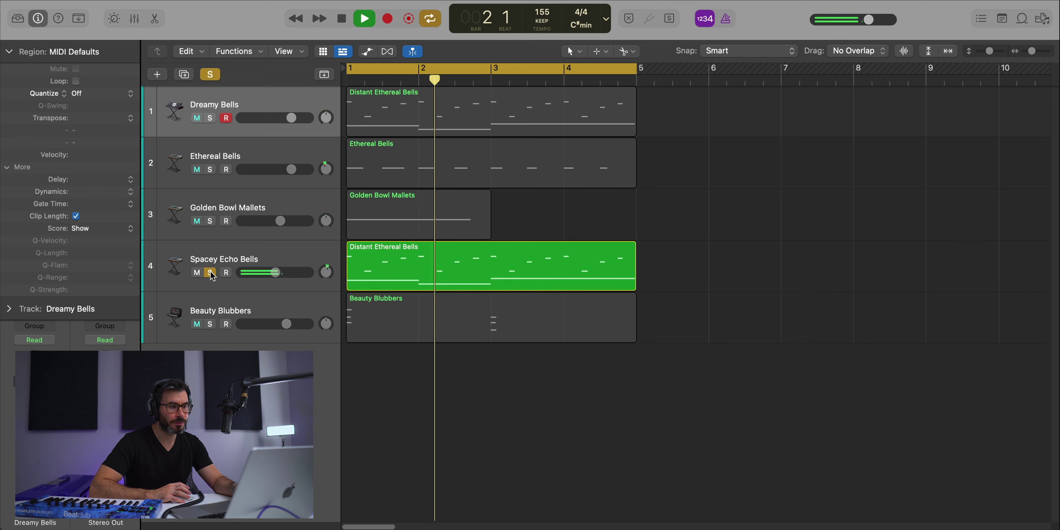
pyautogui.press('space')
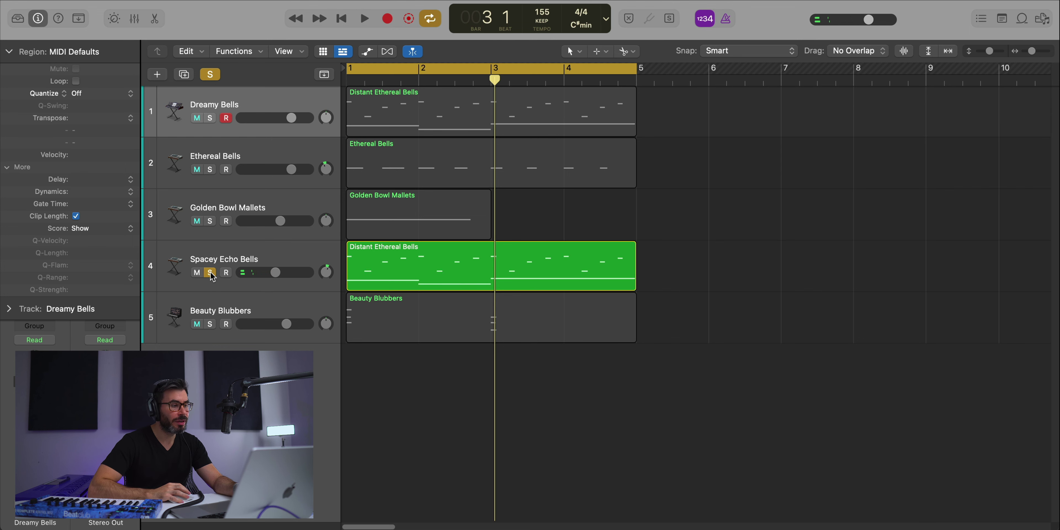
pyautogui.click(210, 325)
pyautogui.press('space')
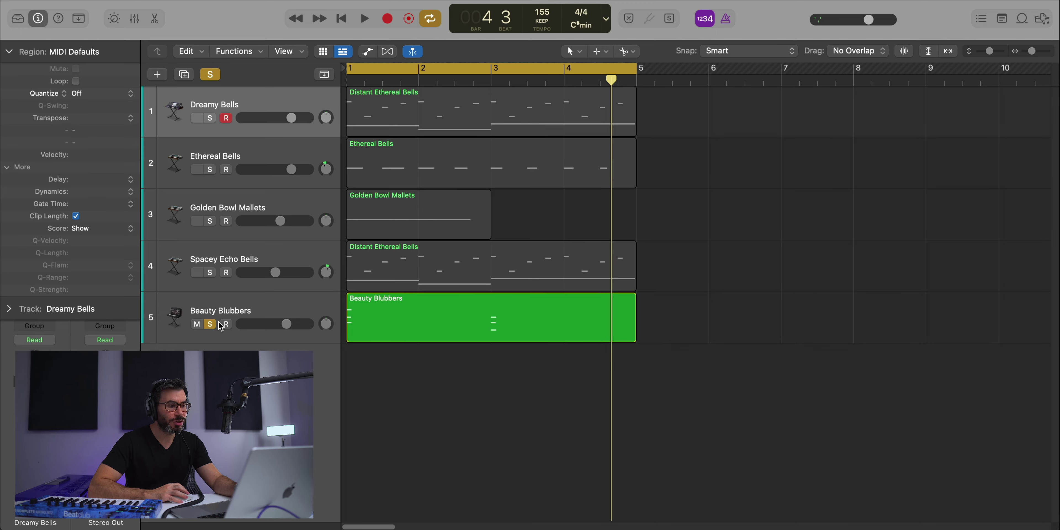
pyautogui.click(211, 325)
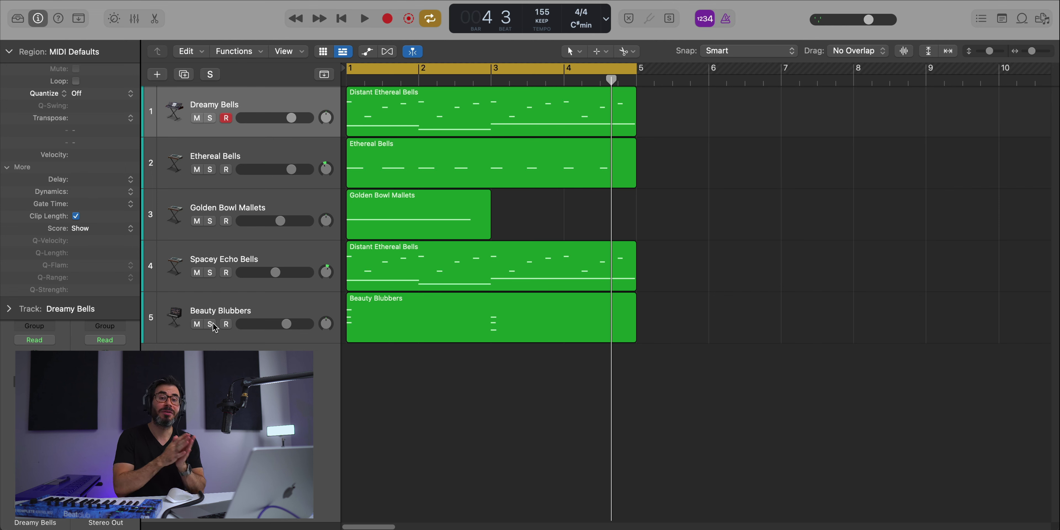
# - Bounce all five MIDI regions in place to one new audio track and move that track below Beauty Blubbers
pyautogui.moveTo(723, 399); pyautogui.dragTo(344, 93)
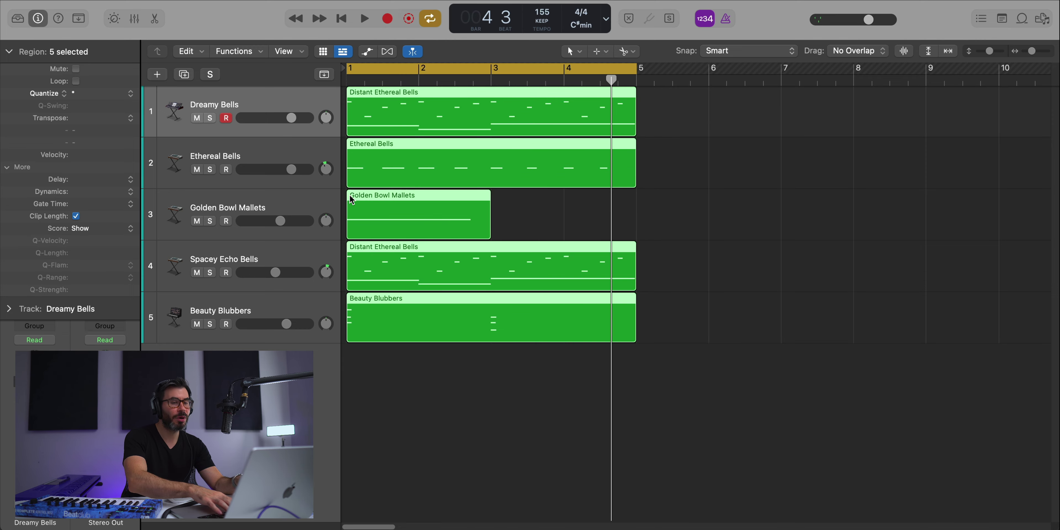
pyautogui.hotkey('ctrl', 'b')
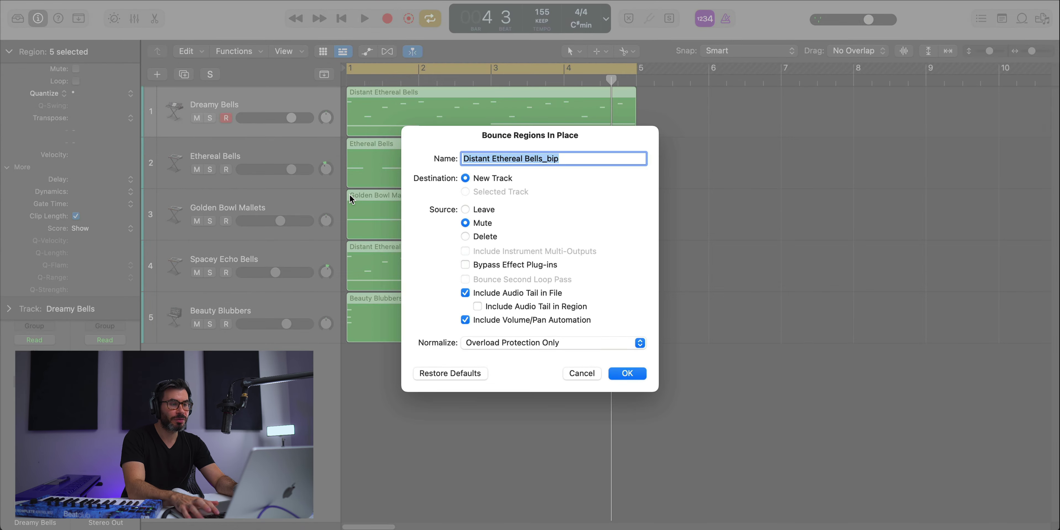
pyautogui.press('Return')
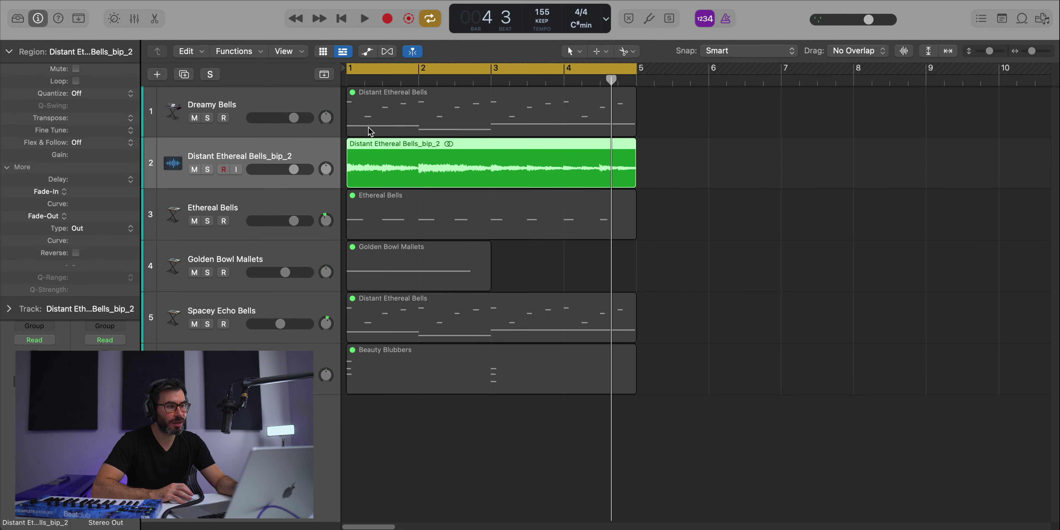
pyautogui.moveTo(266, 153); pyautogui.dragTo(266, 368)
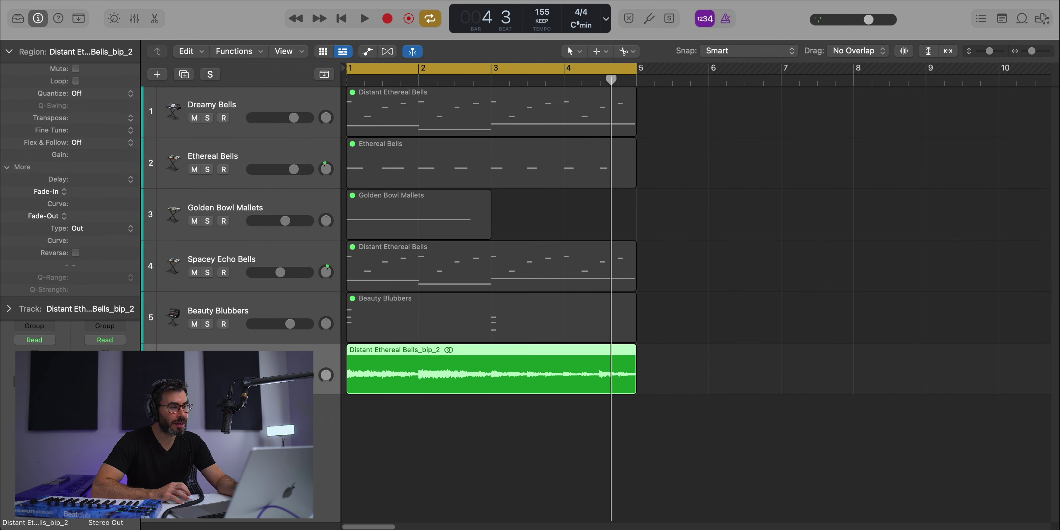
# - Solo the bounced audio track and play it back
pyautogui.press('s')
pyautogui.press('space')
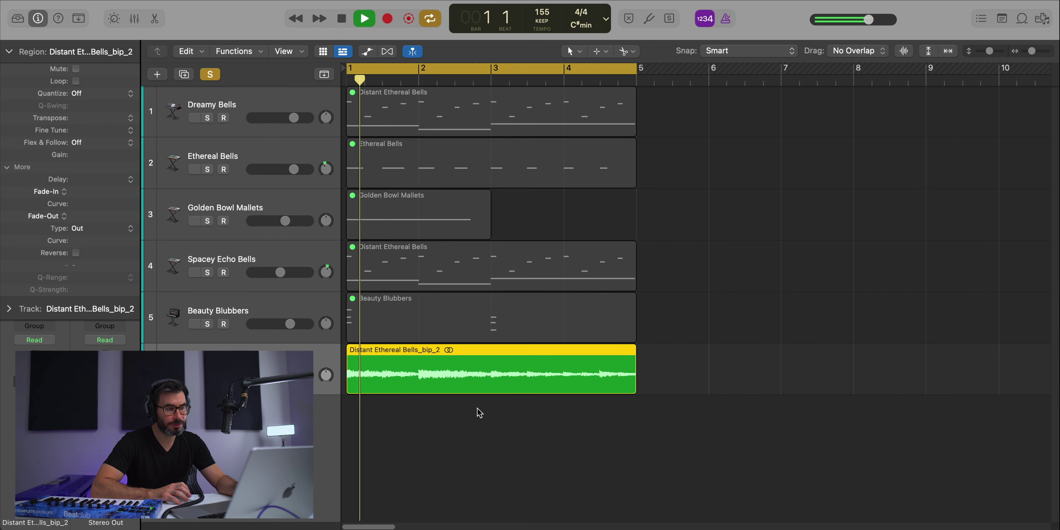
pyautogui.scroll(5, 479, 411)
pyautogui.scroll(-3, 478, 413)
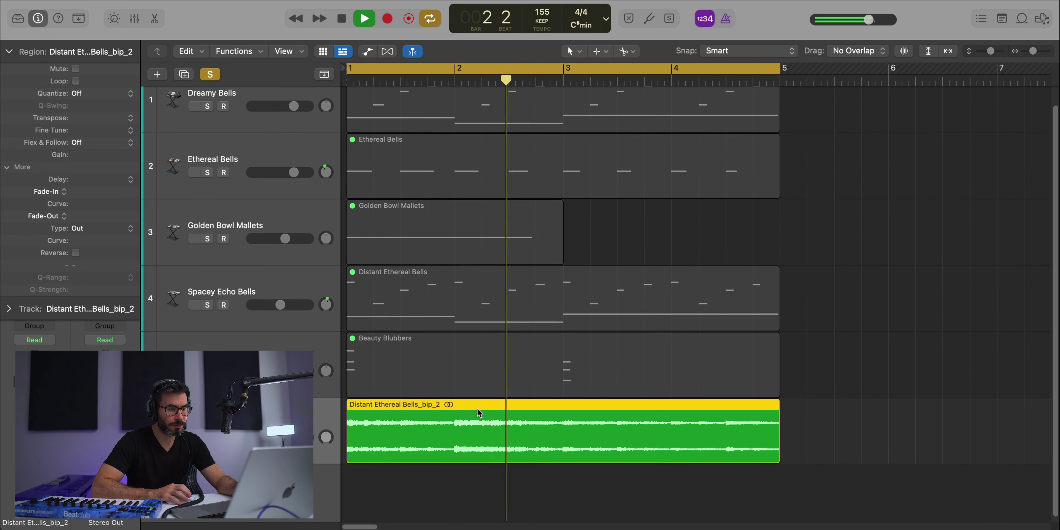
pyautogui.scroll(-5, 479, 413)
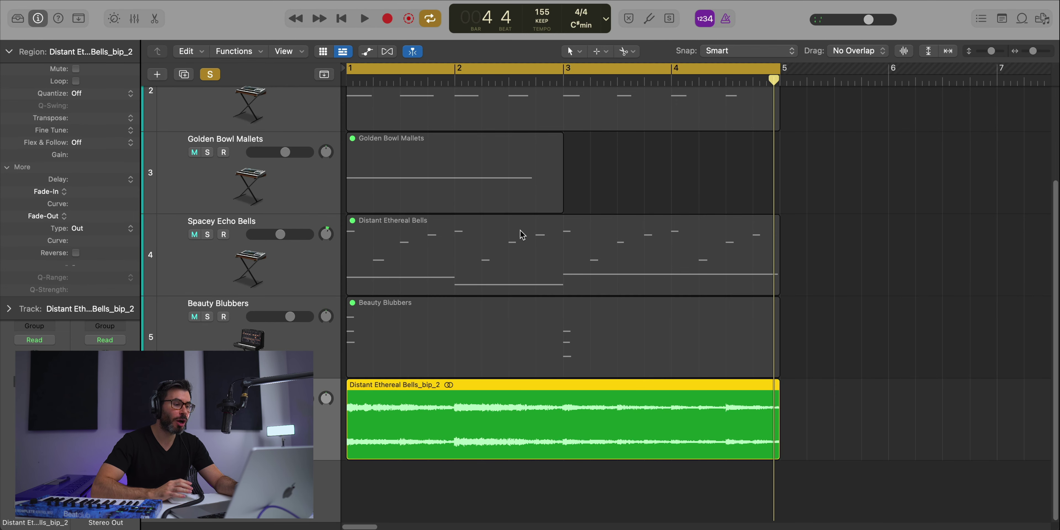
# - Slice the bounced audio region at every bar line into four one-bar regions and play them back
pyautogui.keyDown('alt'); pyautogui.click(454, 386); pyautogui.keyUp('alt')
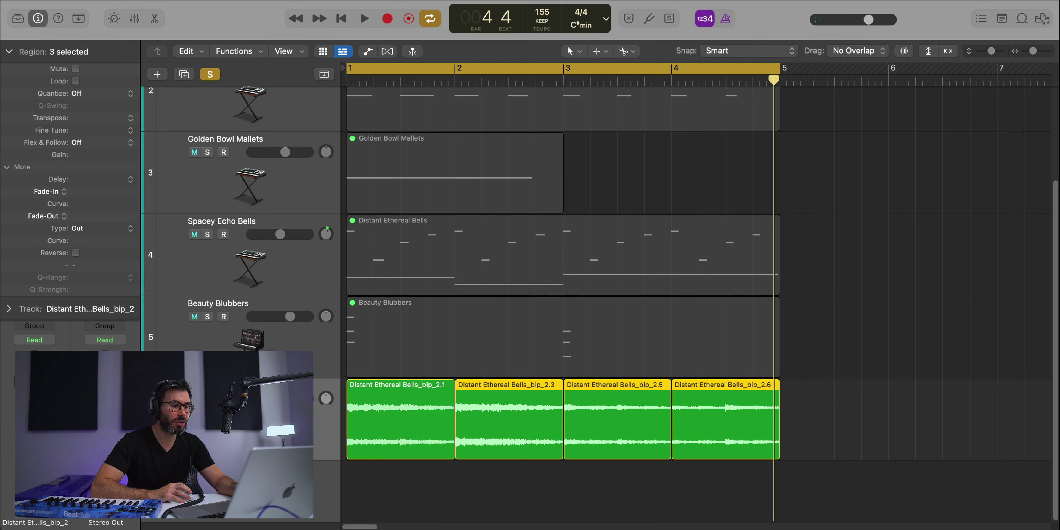
pyautogui.moveTo(862, 438); pyautogui.dragTo(345, 426)
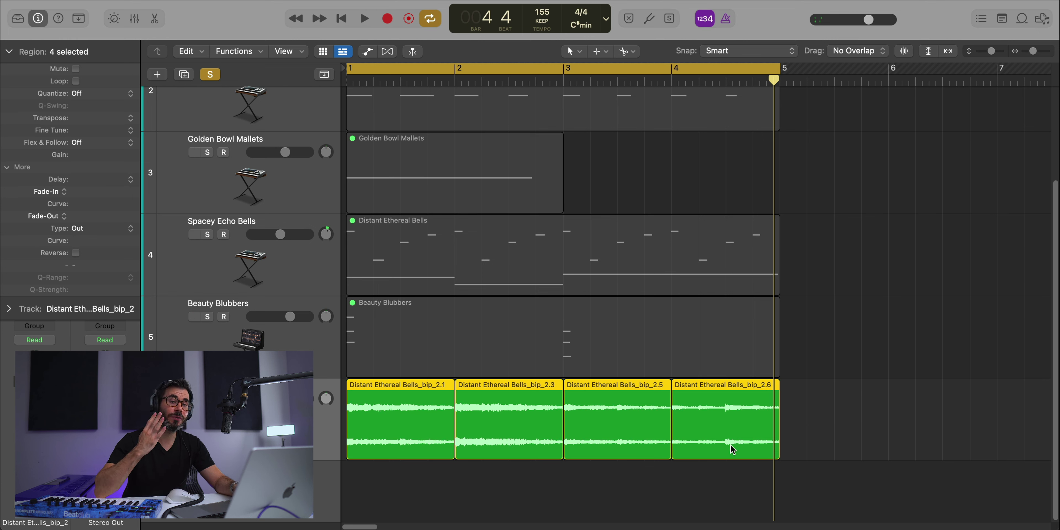
pyautogui.press('space')
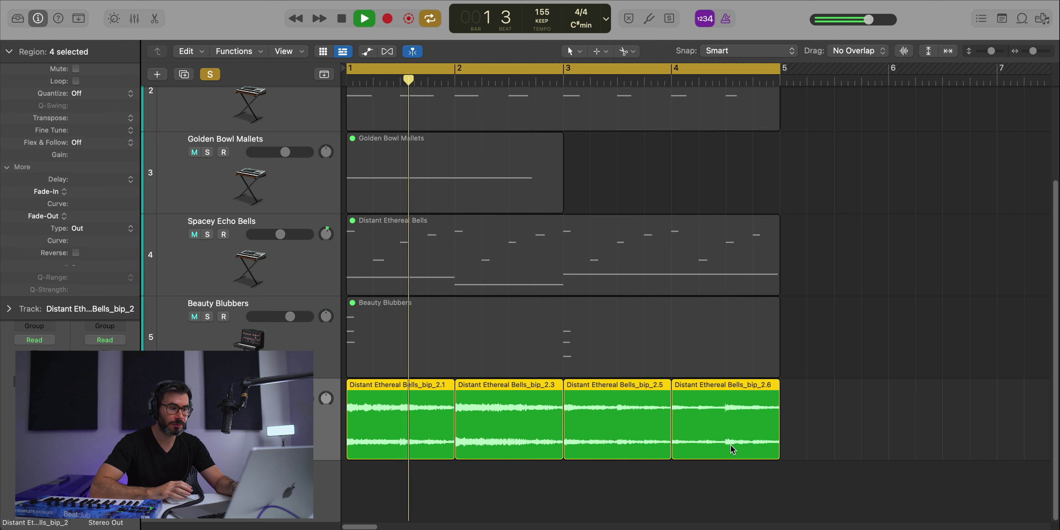
pyautogui.press('space')
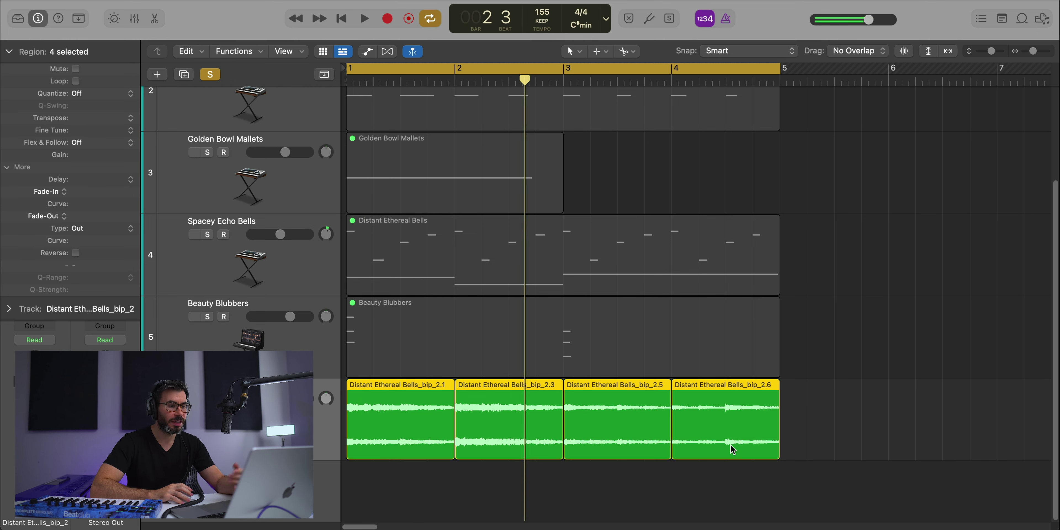
# - Reverse all four one-bar audio regions and listen to them
pyautogui.moveTo(845, 426); pyautogui.dragTo(348, 421)
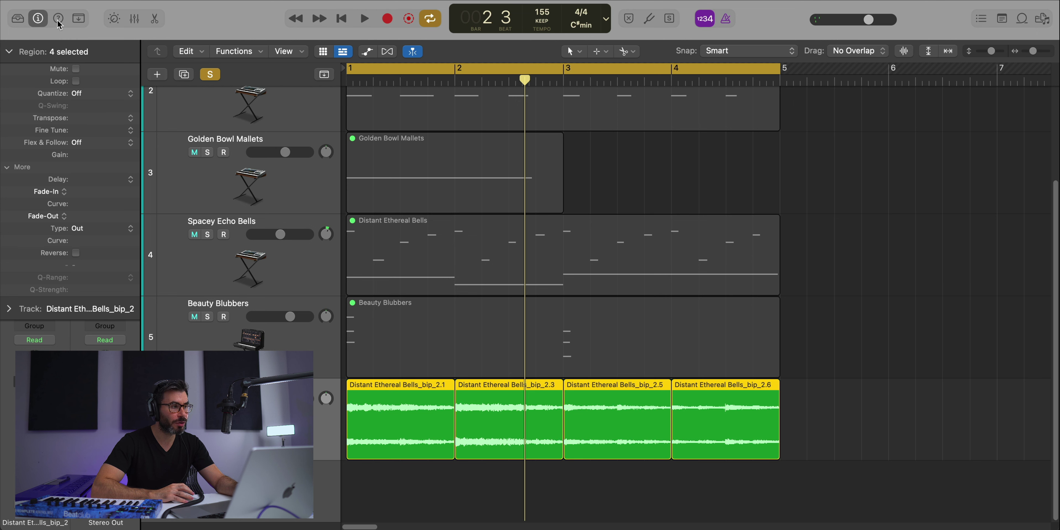
pyautogui.click(76, 253)
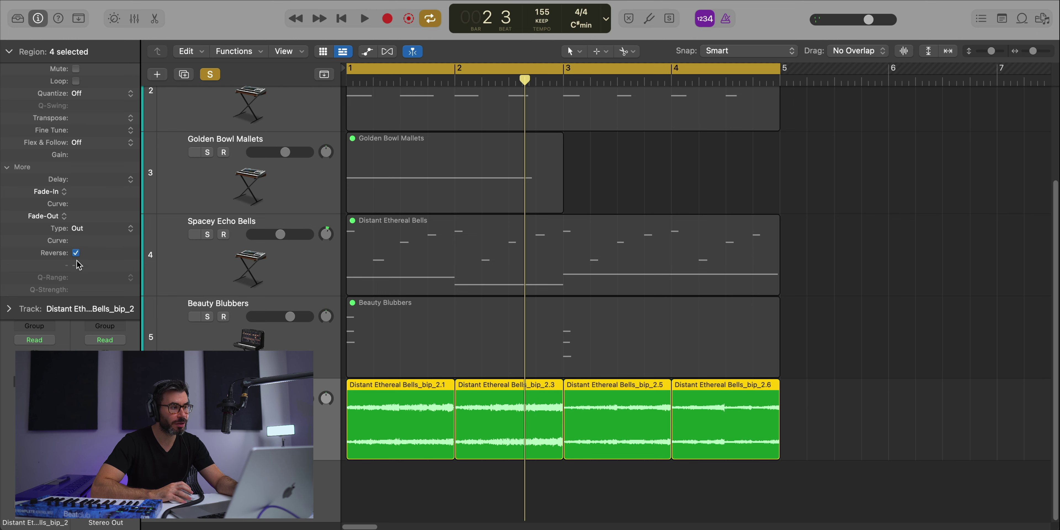
pyautogui.press('space')
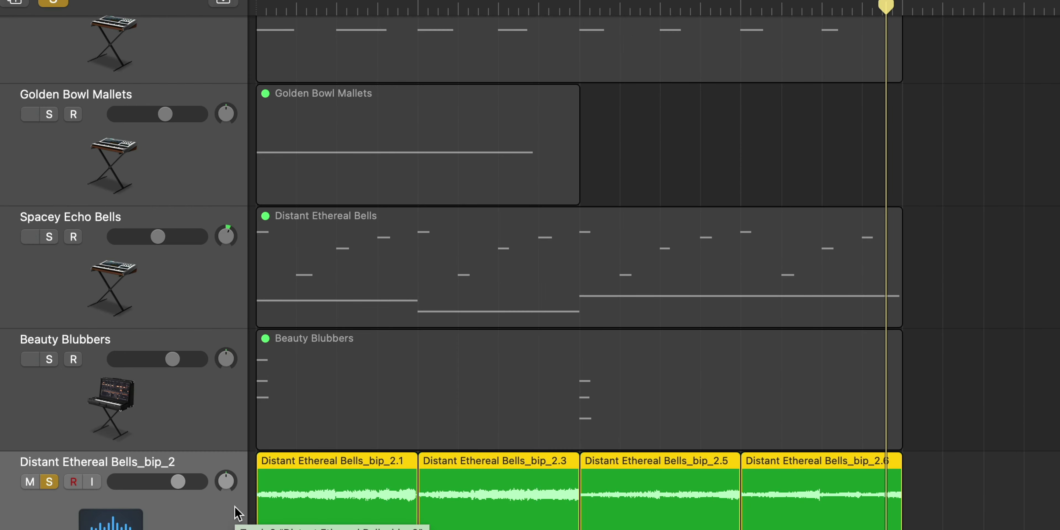
# - Bounce the four reversed regions in place to a new track and solo only that track
pyautogui.hotkey('ctrl', 'b')
pyautogui.press('Return')
pyautogui.scroll(-2, 415, 396)
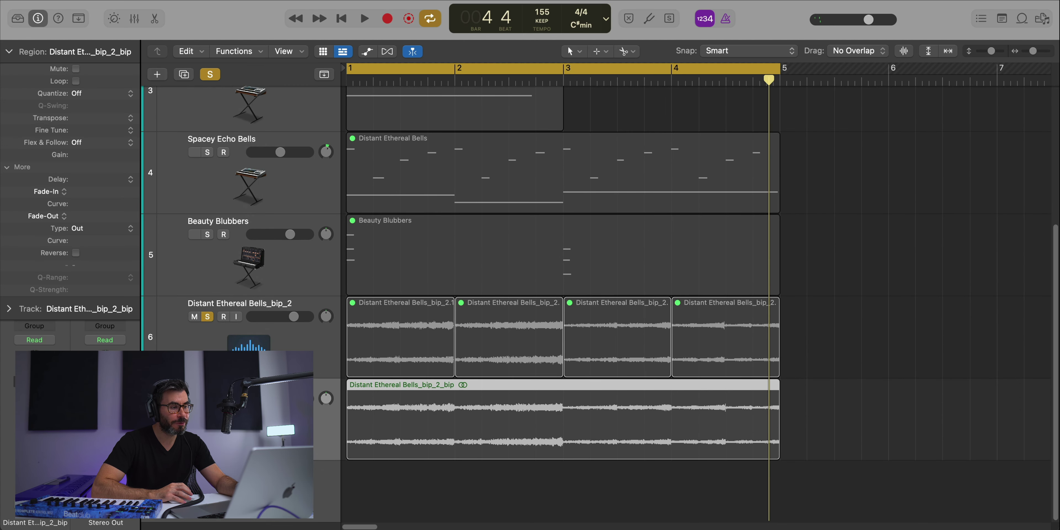
pyautogui.keyDown('alt'); pyautogui.click(207, 398); pyautogui.keyUp('alt')
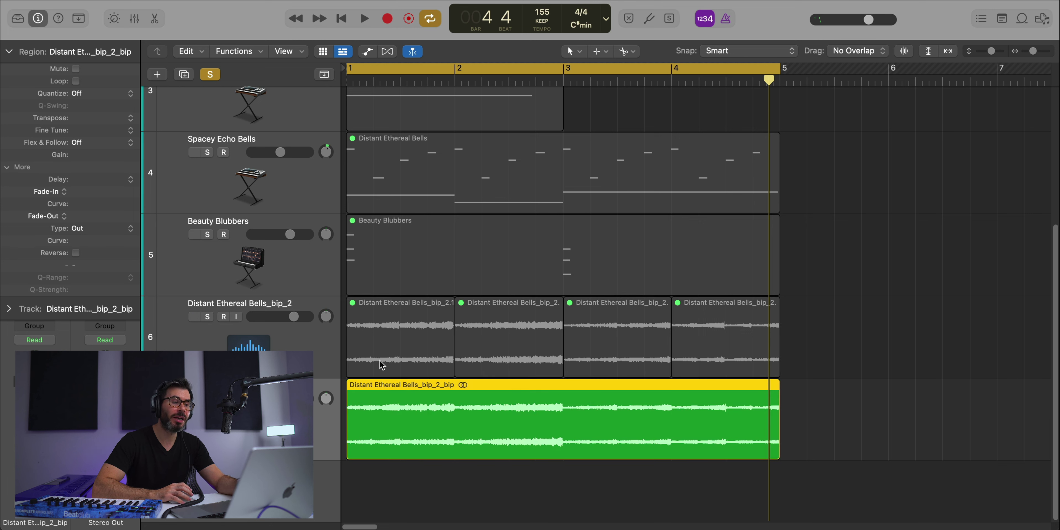
# - Slice the newly bounced reversed region at every beat into sixteen one-beat regions and play them back
pyautogui.moveTo(375, 83)
pyautogui.mouseDown()
pyautogui.moveTo(391, 84)
pyautogui.moveTo(349, 82)
pyautogui.moveTo(373, 82)
pyautogui.mouseUp()
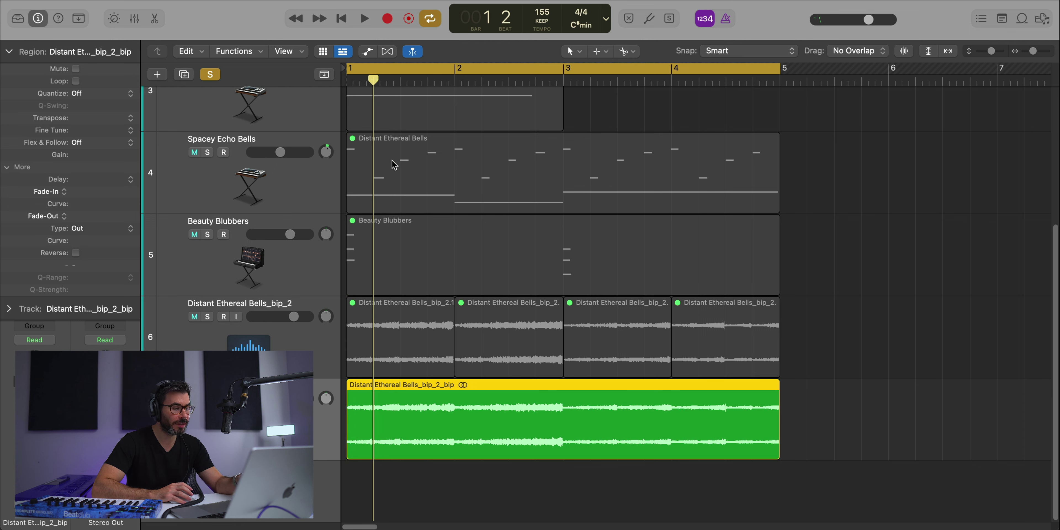
pyautogui.keyDown('alt'); pyautogui.rightClick(373, 389); pyautogui.keyUp('alt')
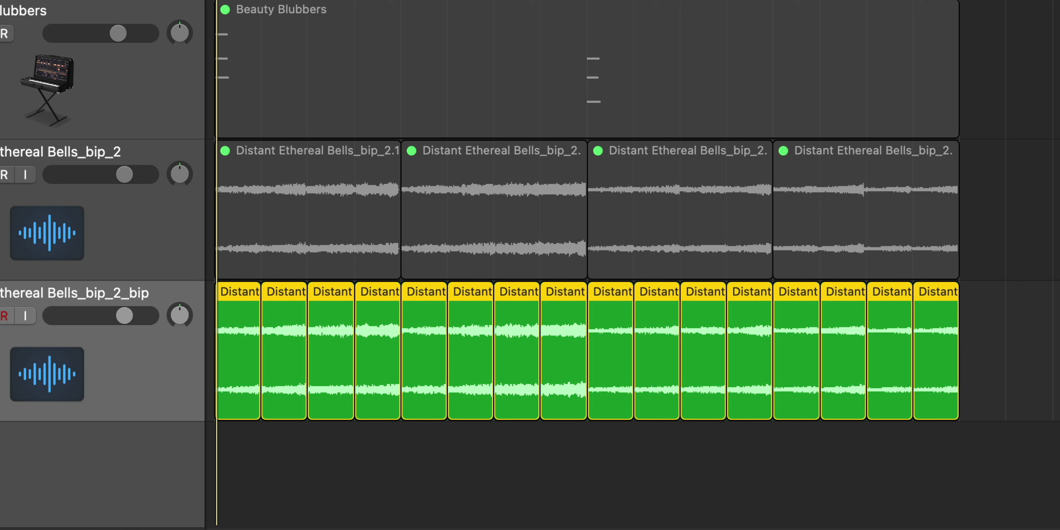
pyautogui.press('space')
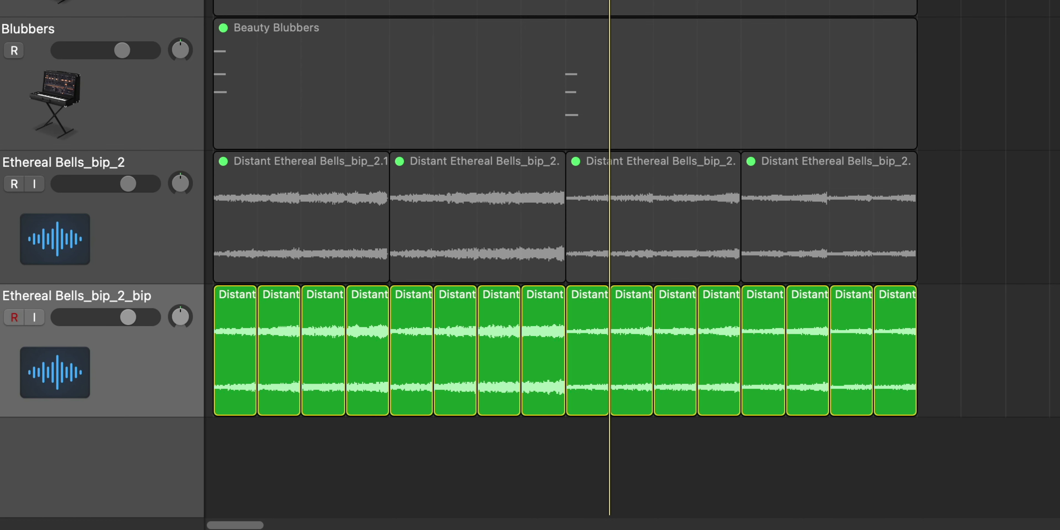
# - Set the fade-in of all sixteen one-beat slices to 150 and audition the pulsing loop
pyautogui.moveTo(1021, 354); pyautogui.dragTo(191, 328)
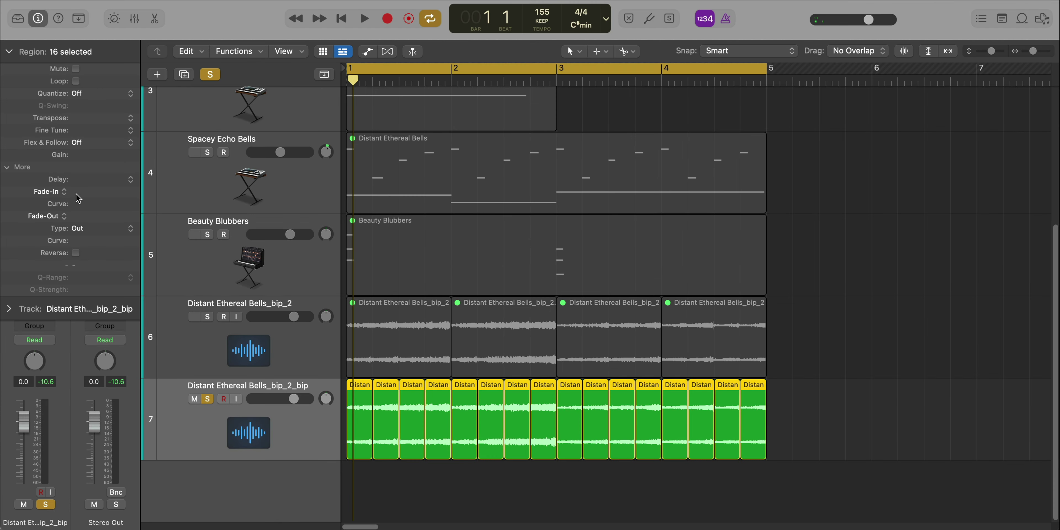
pyautogui.scroll(10, 401, 272)
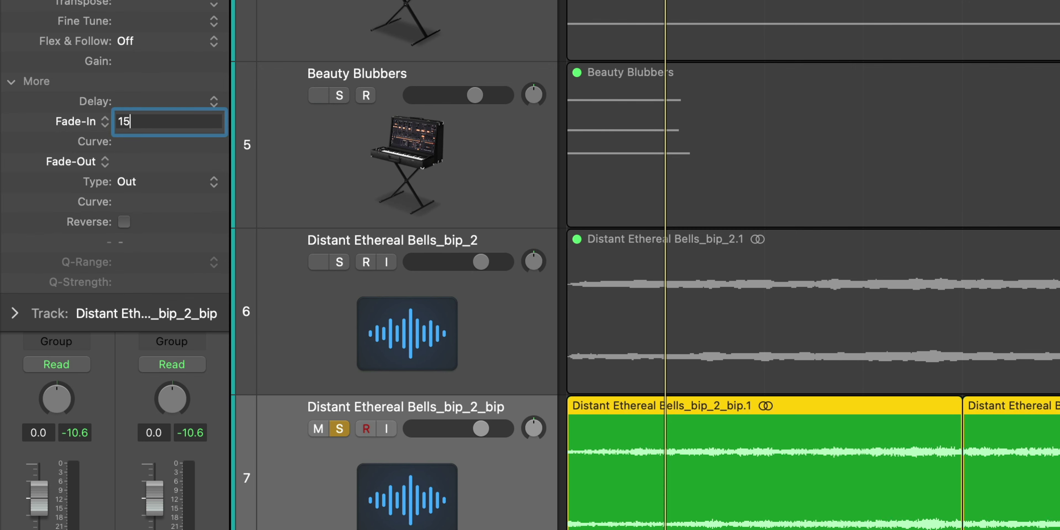
pyautogui.write('0')
pyautogui.press('Return')
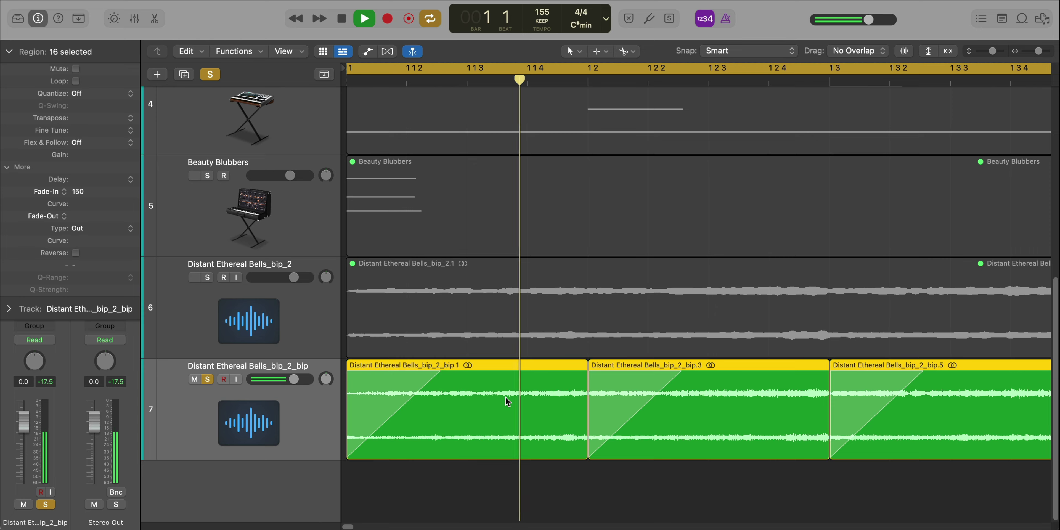
pyautogui.scroll(-10, 505, 397)
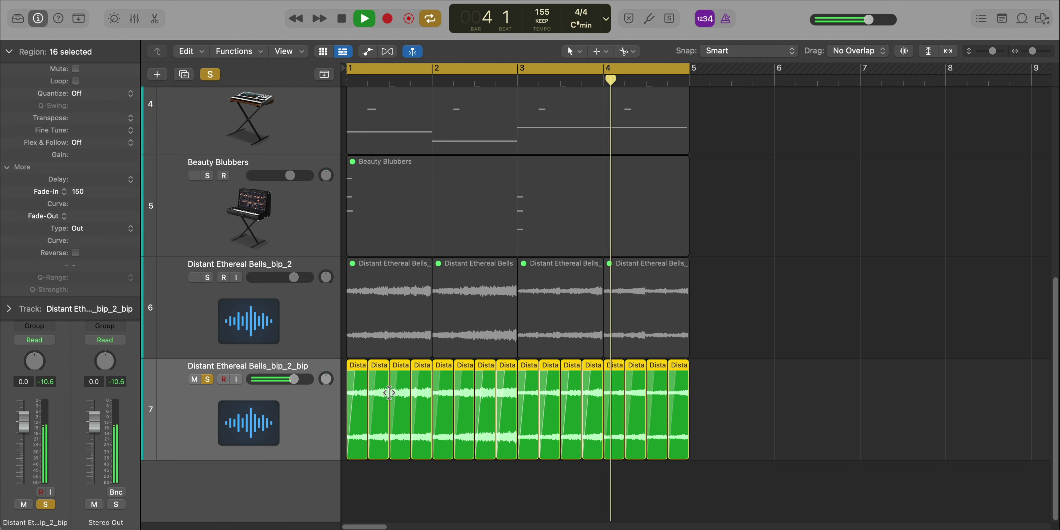
pyautogui.press('space')
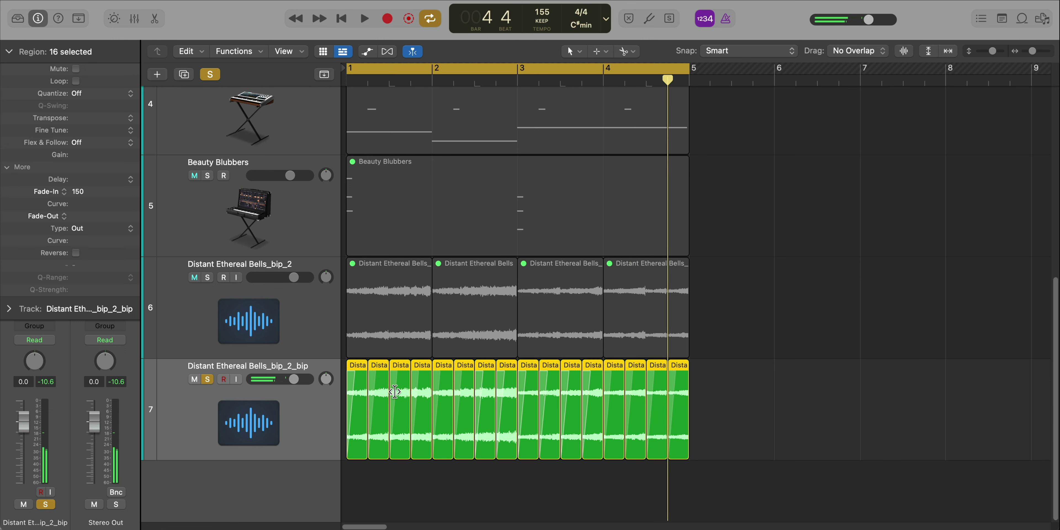
pyautogui.press('space')
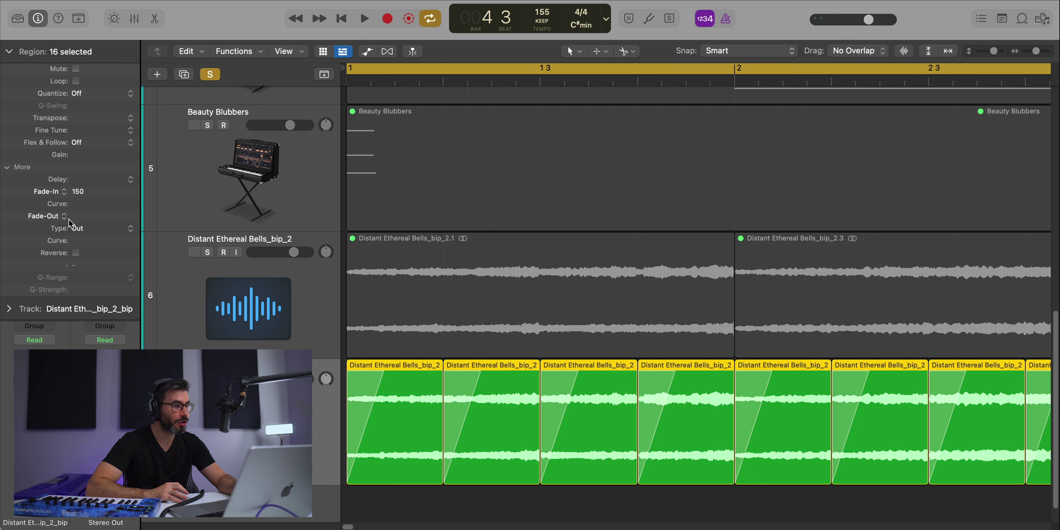
# - Set the fade-in curve of all sixteen slices to -80 while checking it in playback
pyautogui.moveTo(85, 210); pyautogui.dragTo(80, 258)
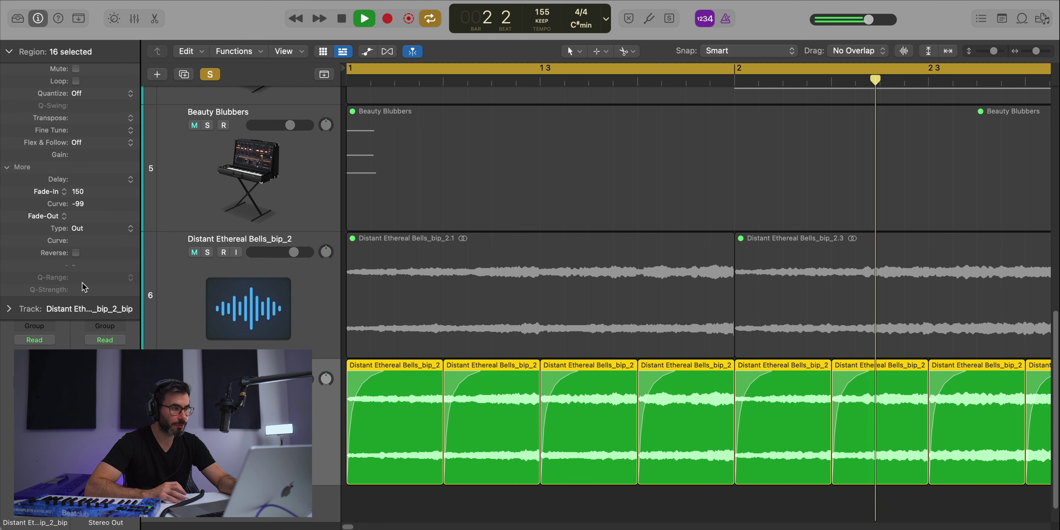
pyautogui.press('space')
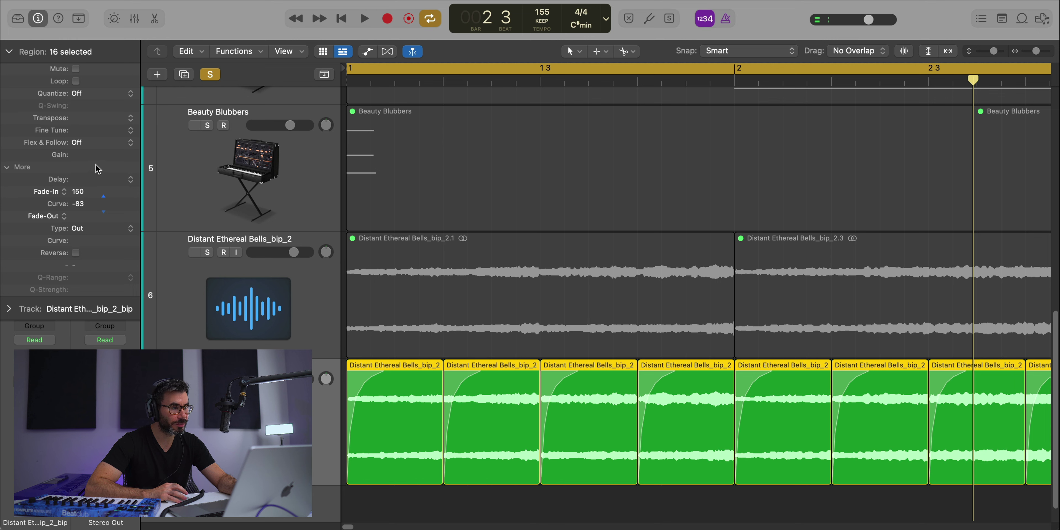
pyautogui.press('space')
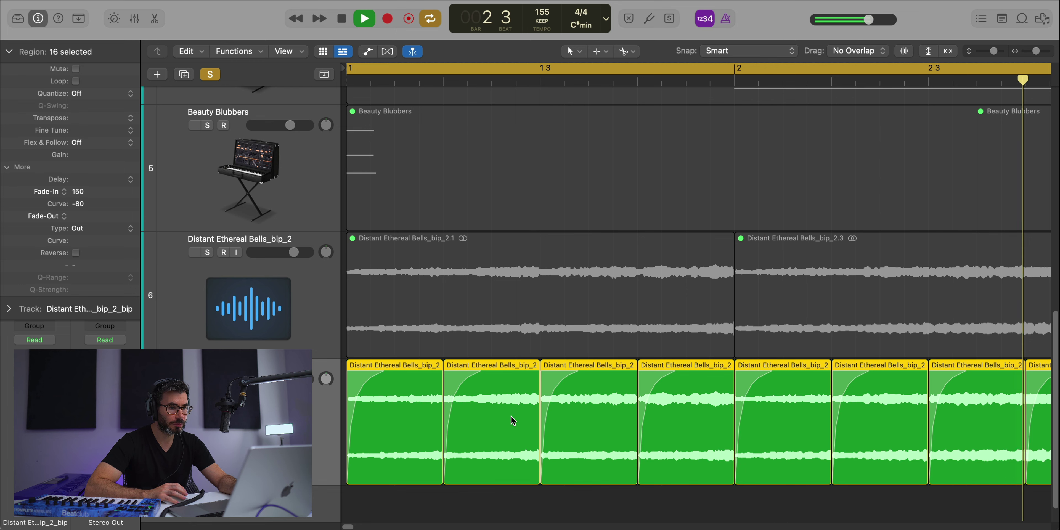
# - Set the fade-out of all sixteen slices to 5 and collapse the region parameters
pyautogui.press('z')
pyautogui.press('super+Left')
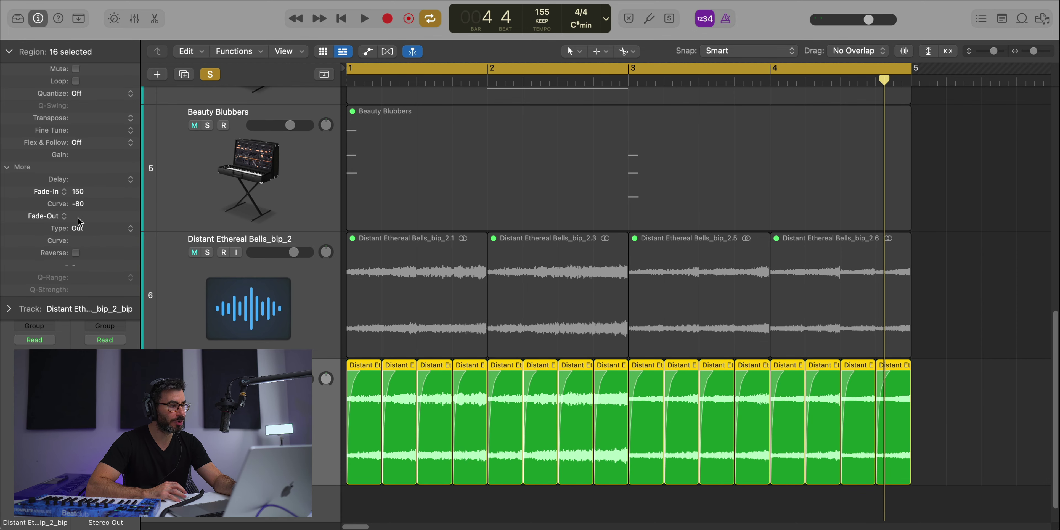
pyautogui.write('5')
pyautogui.press('Return')
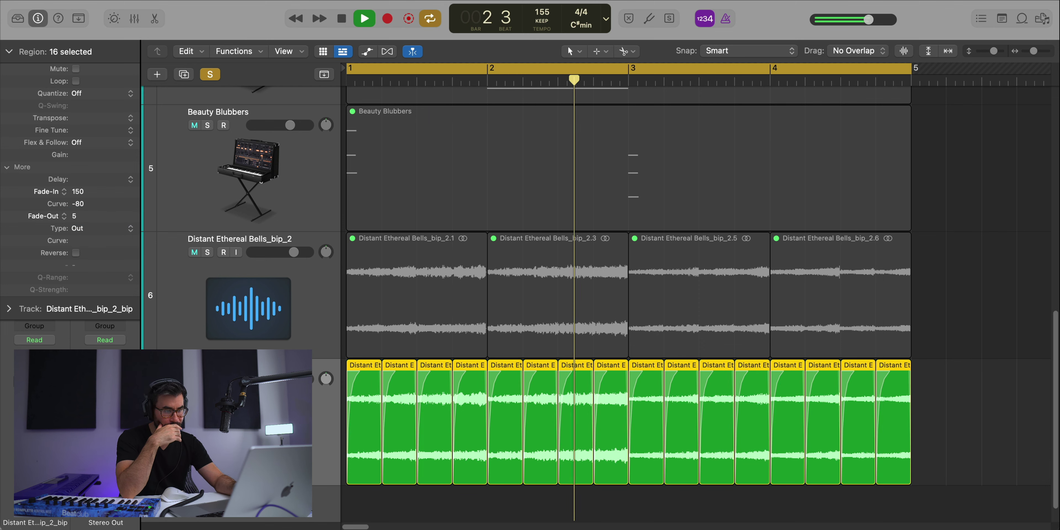
pyautogui.click(9, 52)
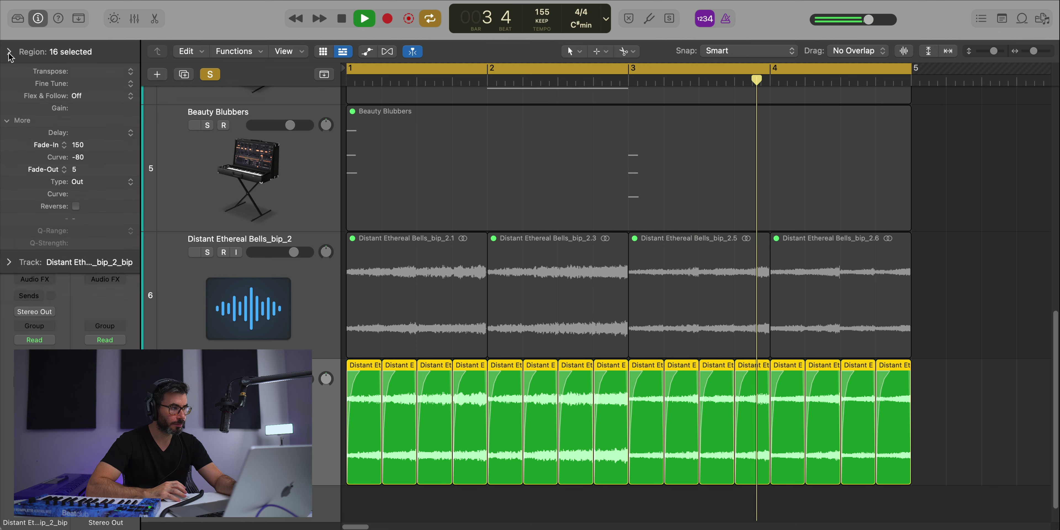
# - Insert HalfTime on the sliced bells track and set its mix to 30% while the loop plays
pyautogui.press('space')
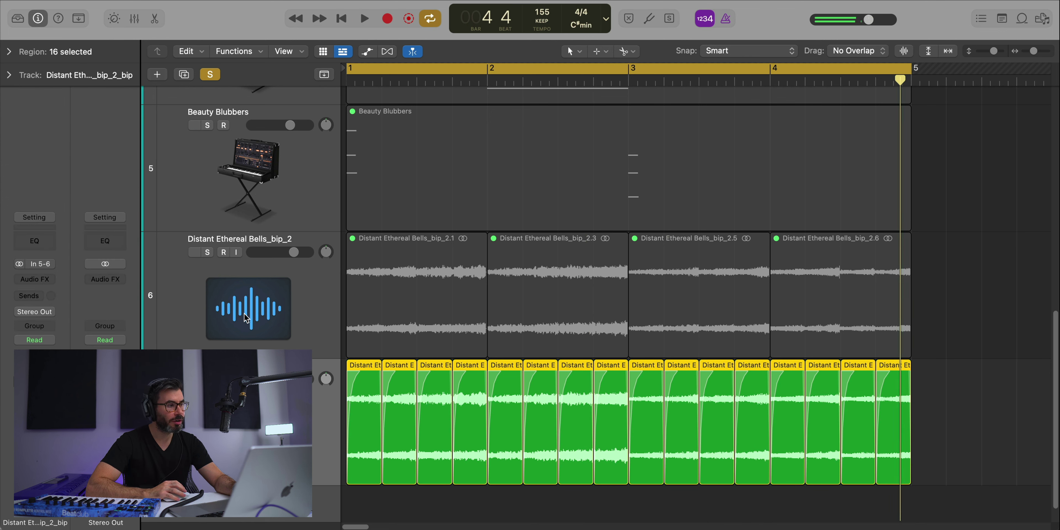
pyautogui.click(54, 280)
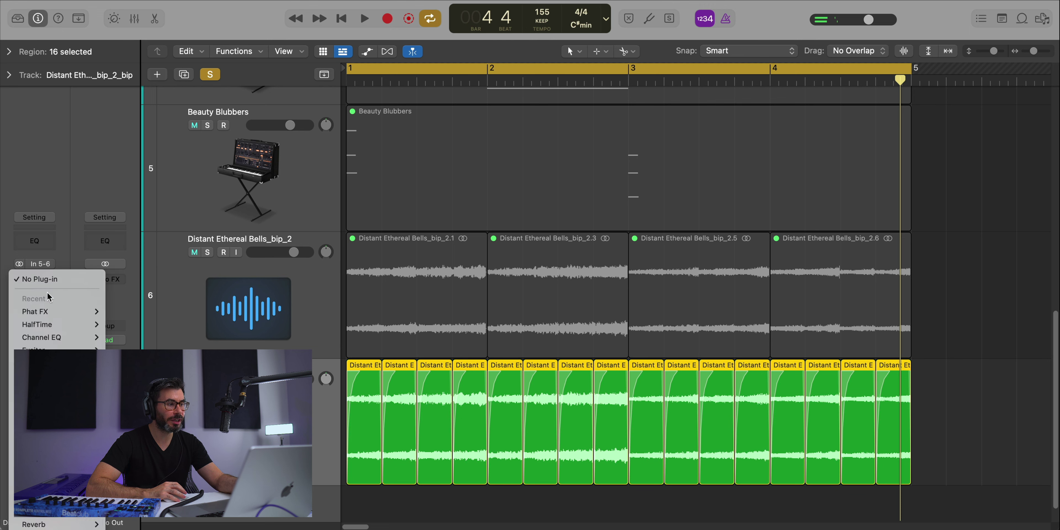
pyautogui.click(45, 324)
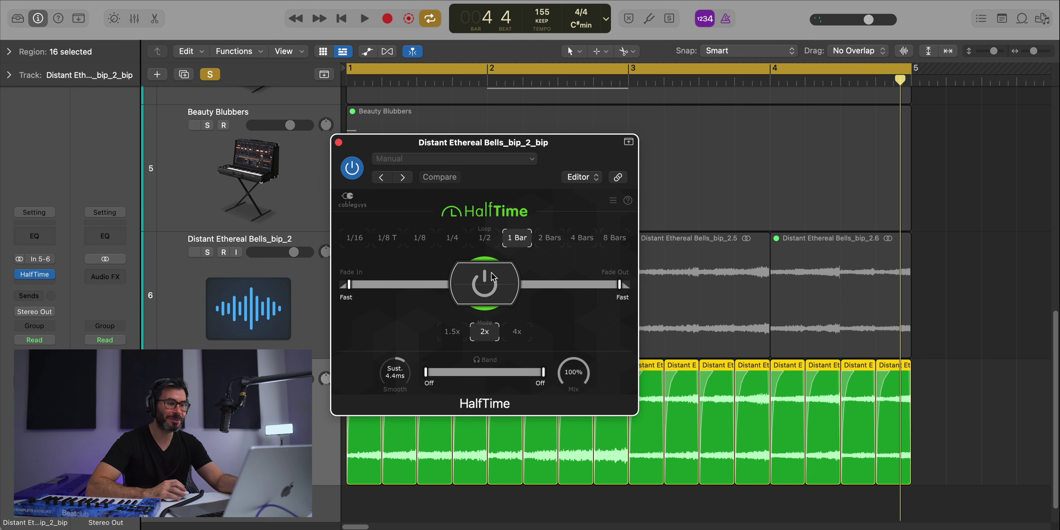
pyautogui.moveTo(579, 166); pyautogui.dragTo(636, 120)
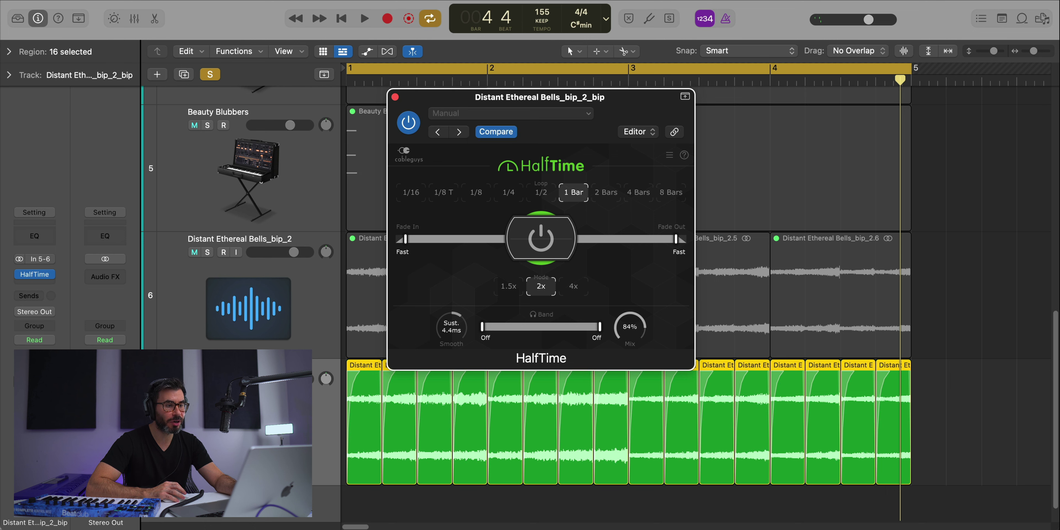
pyautogui.press('space')
pyautogui.moveTo(632, 328); pyautogui.dragTo(632, 385)
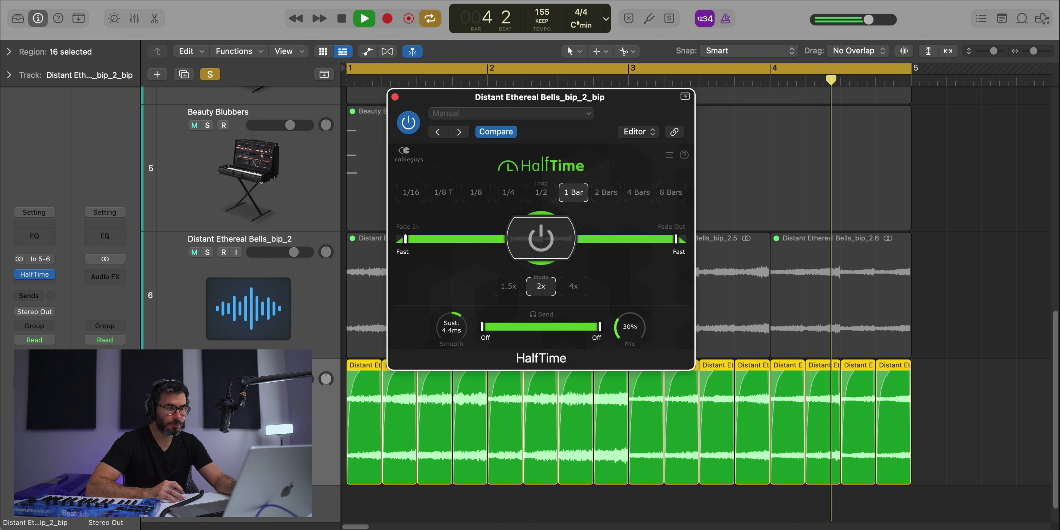
# - Compare the pulsing loop with HalfTime bypassed and enabled during playback
pyautogui.click(409, 122)
pyautogui.click(410, 122)
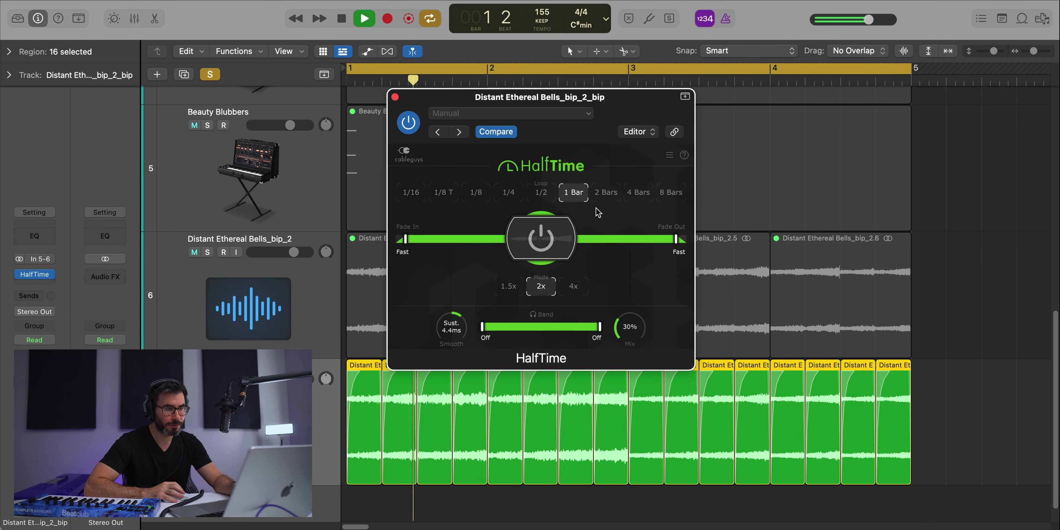
pyautogui.click(539, 234)
pyautogui.click(540, 236)
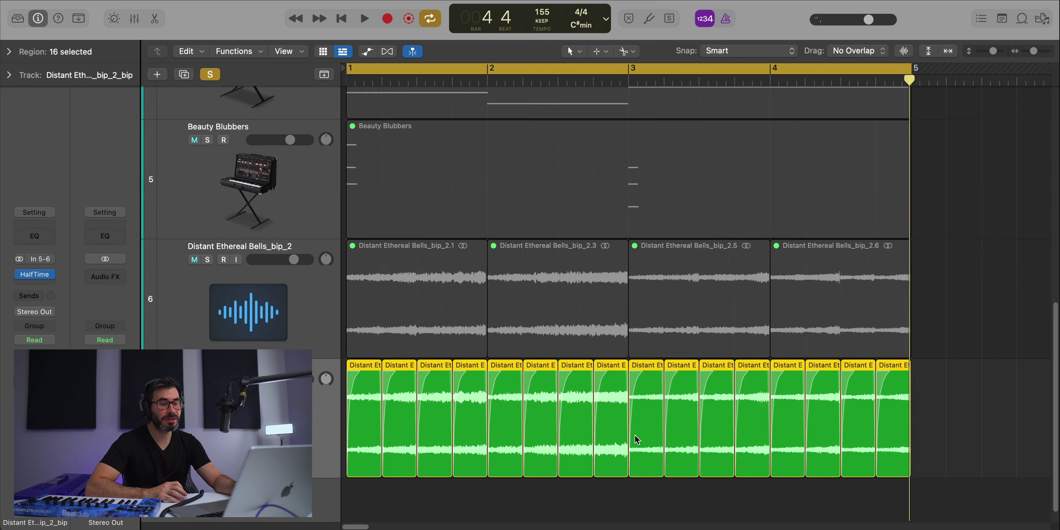
# - Bounce the sixteen processed slices in place as one four-bar audio region on a new track
pyautogui.keyDown('ctrl'); pyautogui.keyDown('alt'); pyautogui.click(636, 435); pyautogui.keyUp('alt'); pyautogui.keyUp('ctrl')
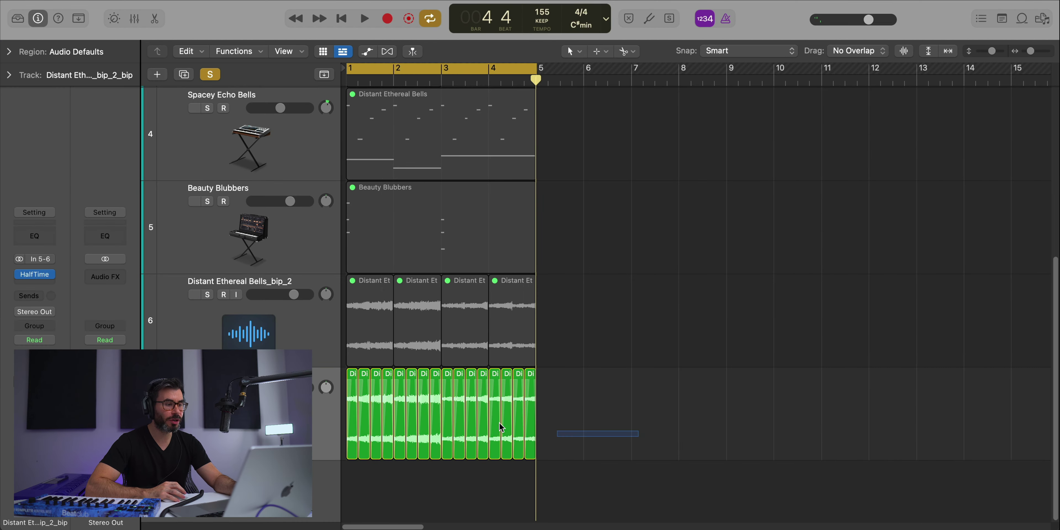
pyautogui.click(317, 403)
pyautogui.hotkey('ctrl', 'b')
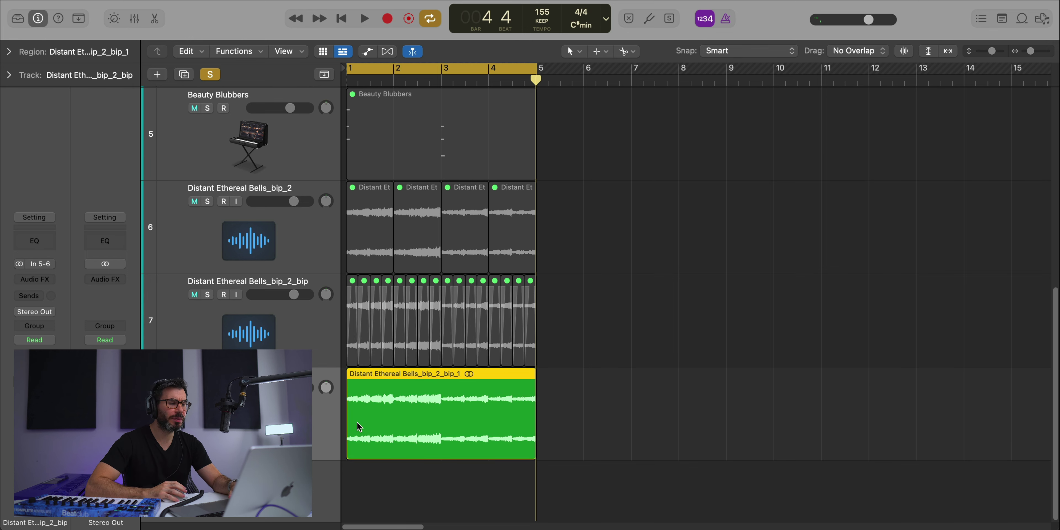
# - Add a Channel EQ to the new bounced track with a low cut at 390 Hz and a high cut at 6900 Hz
pyautogui.press('space')
pyautogui.click(34, 241)
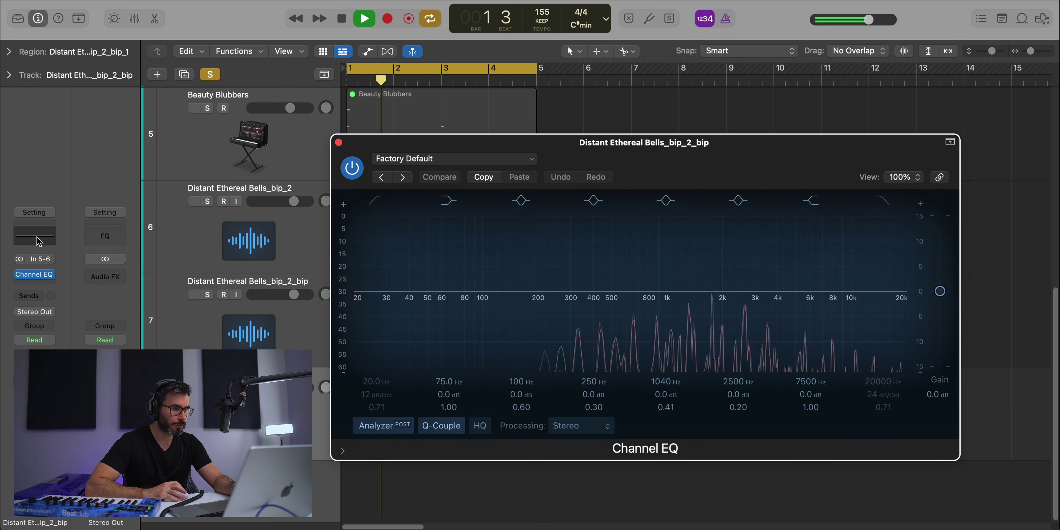
pyautogui.moveTo(358, 295); pyautogui.dragTo(610, 303)
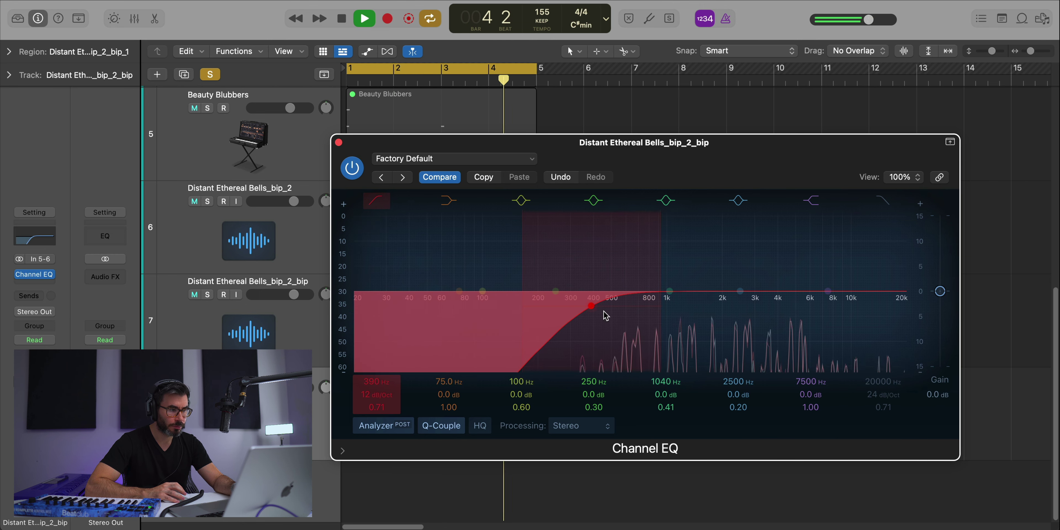
pyautogui.moveTo(902, 300); pyautogui.dragTo(822, 305)
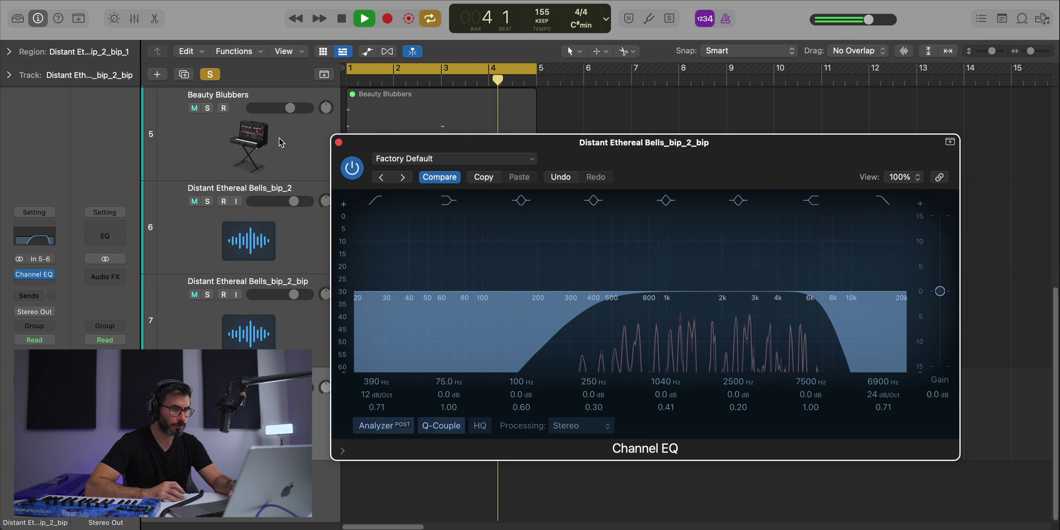
pyautogui.click(338, 142)
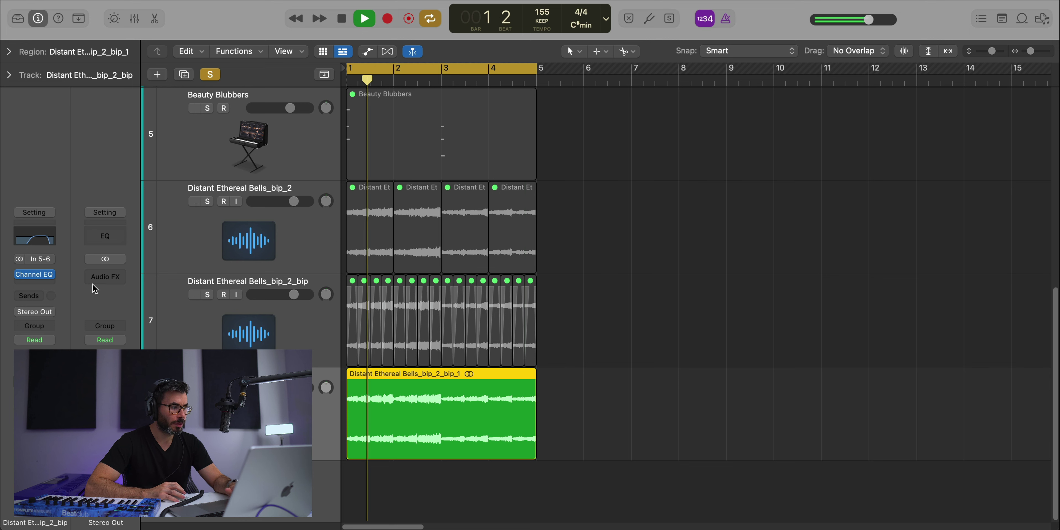
# - Insert HalfTime after the Channel EQ and audition it with the 1 Bar loop and 2x mode
pyautogui.click(38, 285)
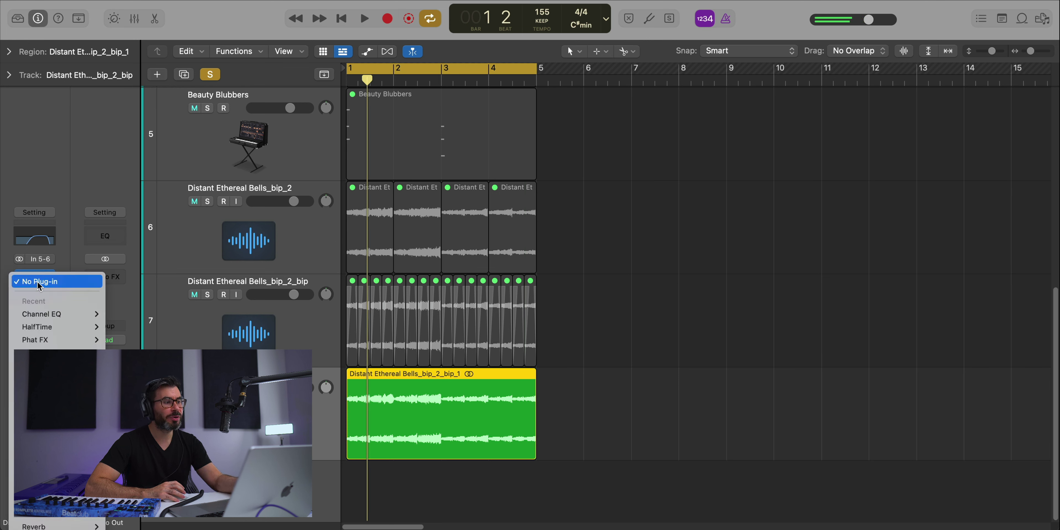
pyautogui.click(47, 327)
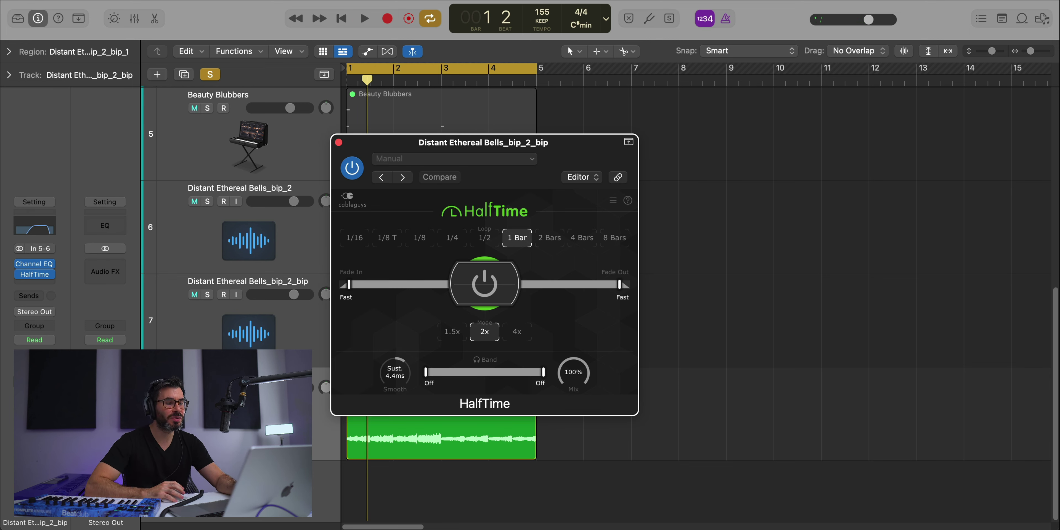
pyautogui.press('space')
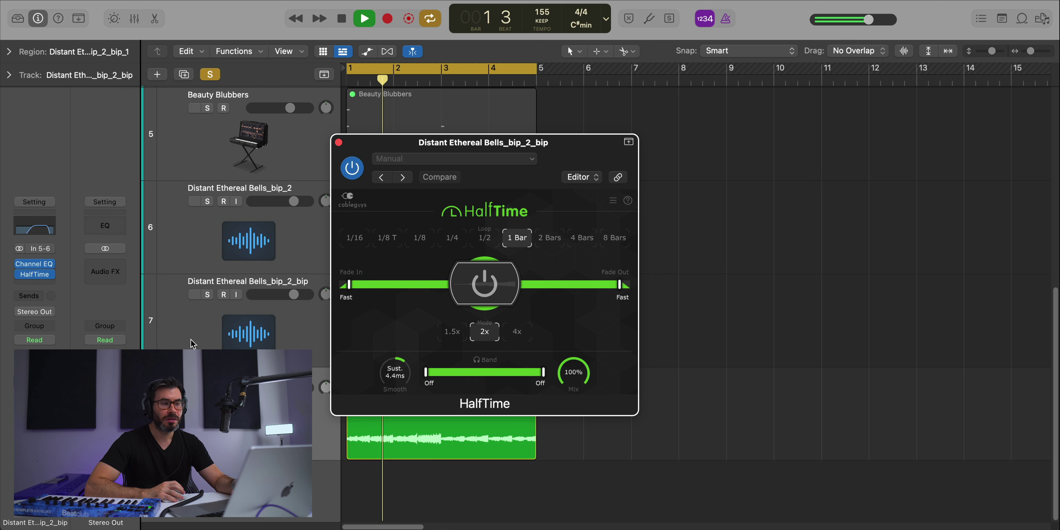
pyautogui.press('space')
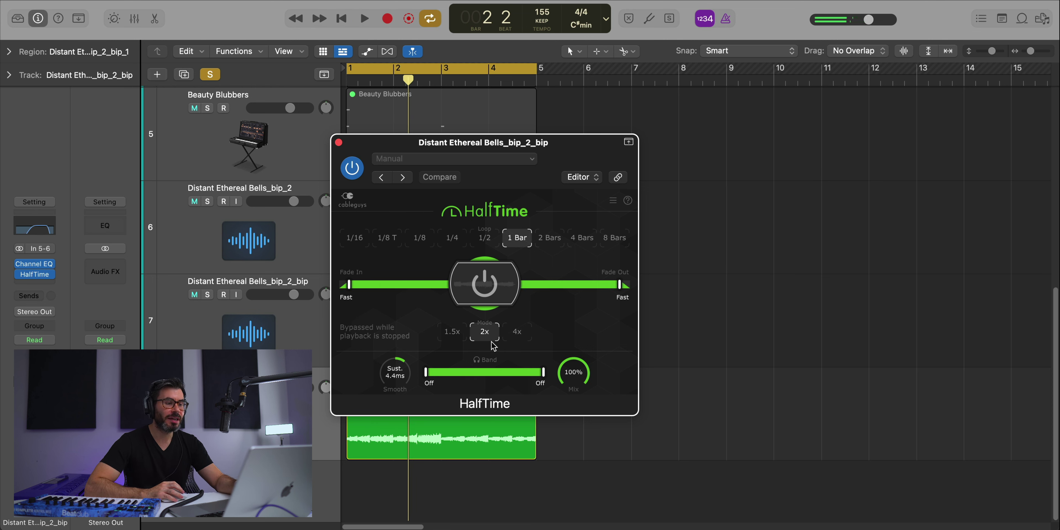
# - Limit HalfTime's band to frequencies above 905 Hz, compare it bypassed and enabled, and hide the plug-in window
pyautogui.moveTo(425, 373); pyautogui.dragTo(478, 373)
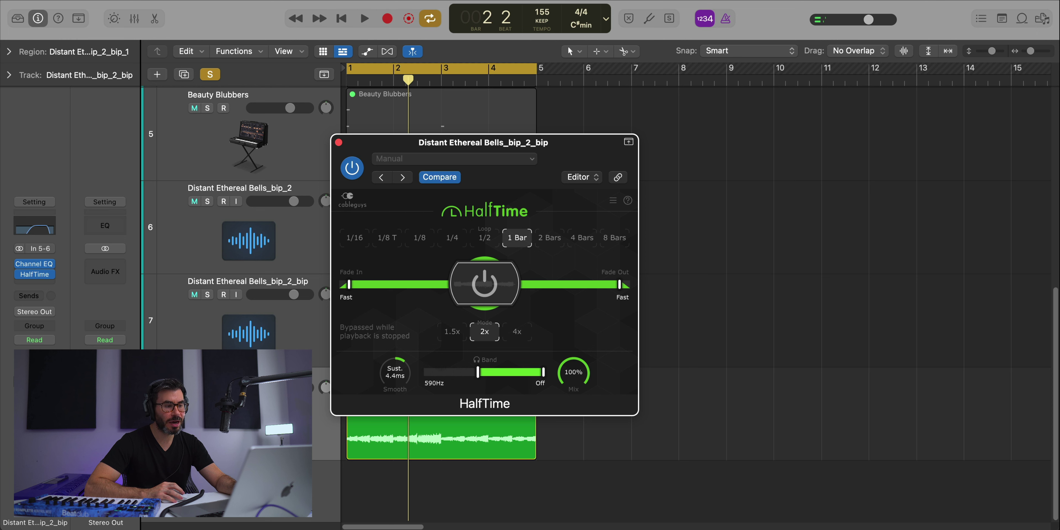
pyautogui.press('space')
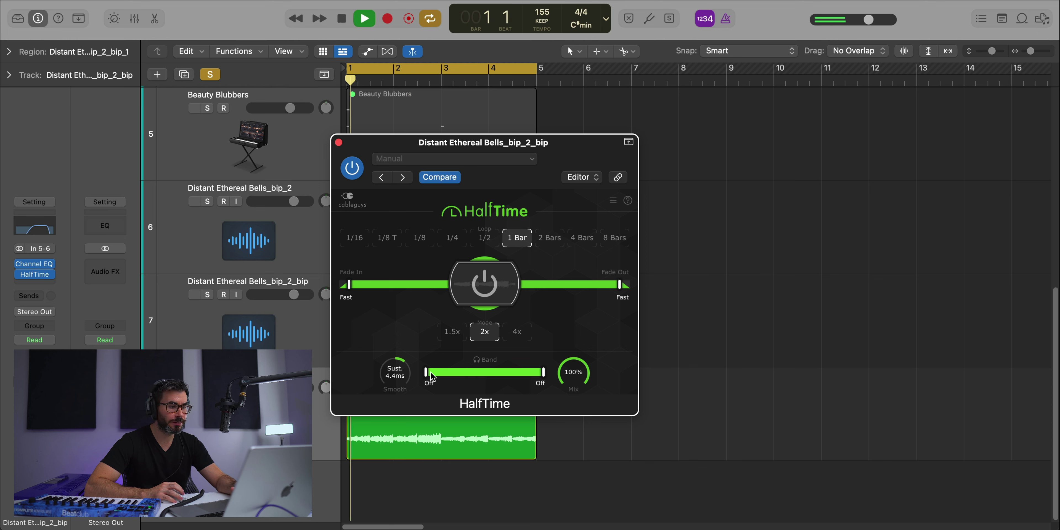
pyautogui.moveTo(425, 373); pyautogui.dragTo(485, 372)
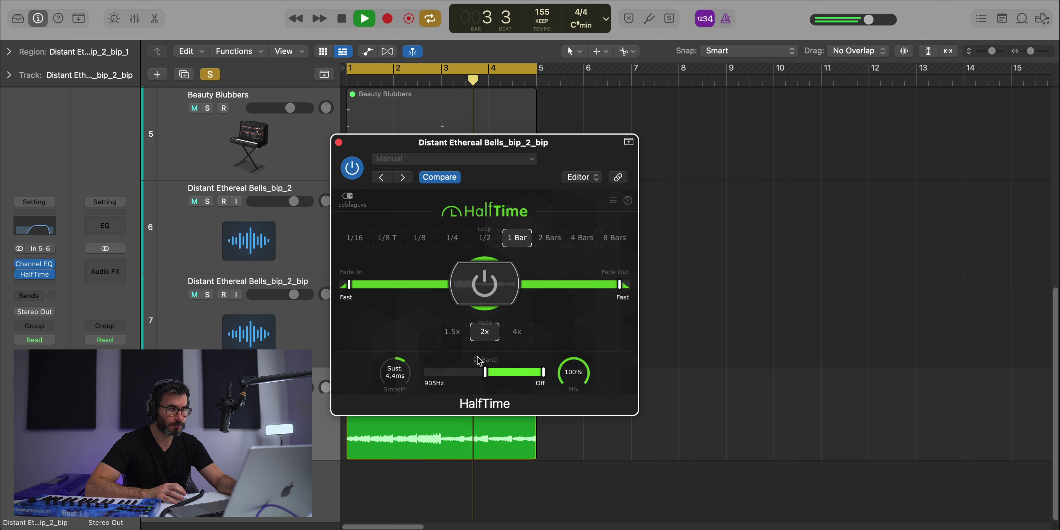
pyautogui.click(353, 166)
pyautogui.click(353, 166)
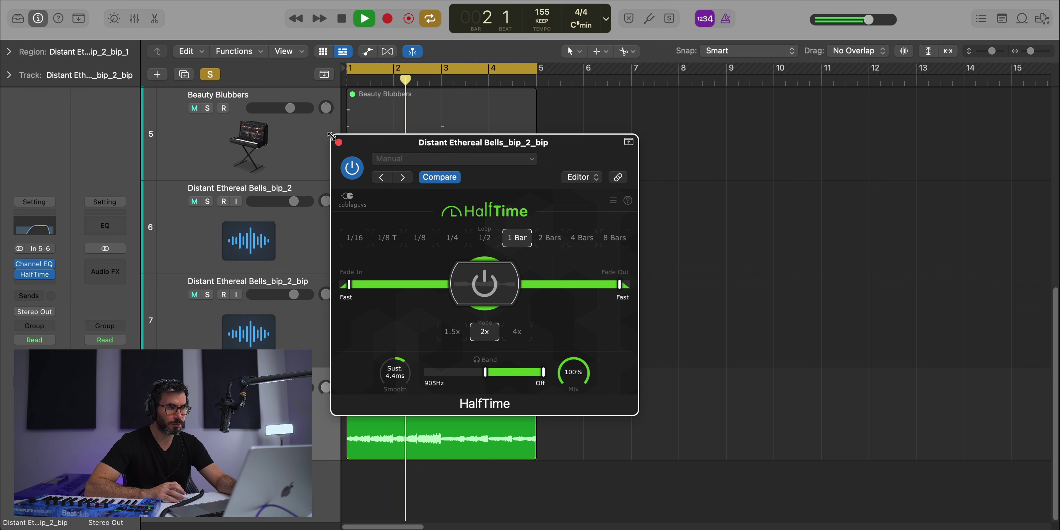
pyautogui.press('v')
pyautogui.scroll(-5, 476, 320)
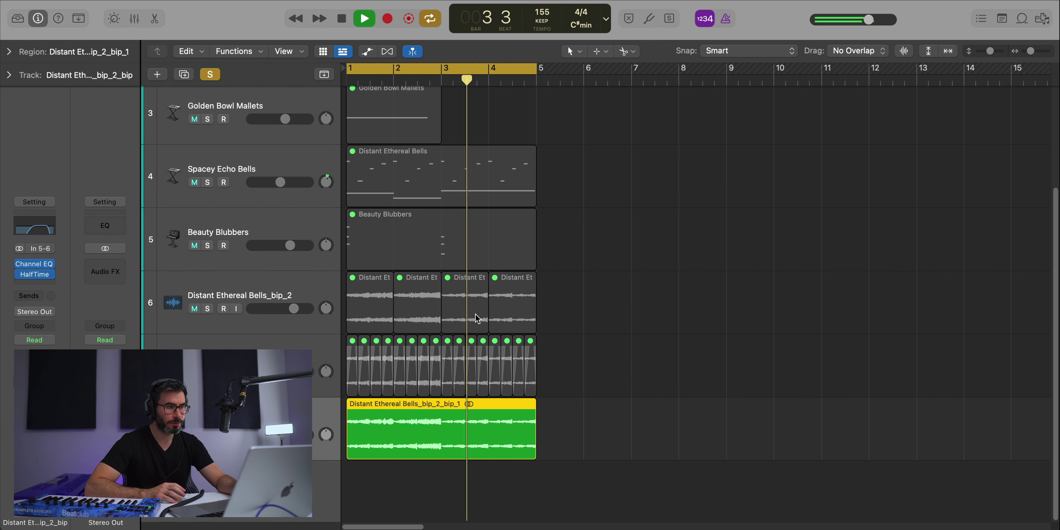
pyautogui.scroll(3, 472, 335)
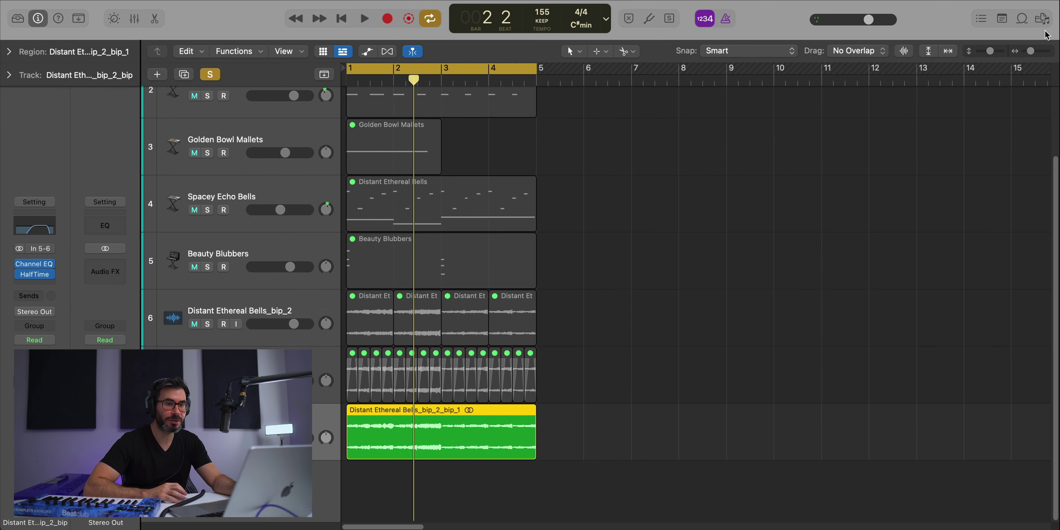
# - Browse the bookmarked Im A Music Mogul Kits to the Clap folder of the 2022 drum kit
pyautogui.press('f')
pyautogui.click(953, 75)
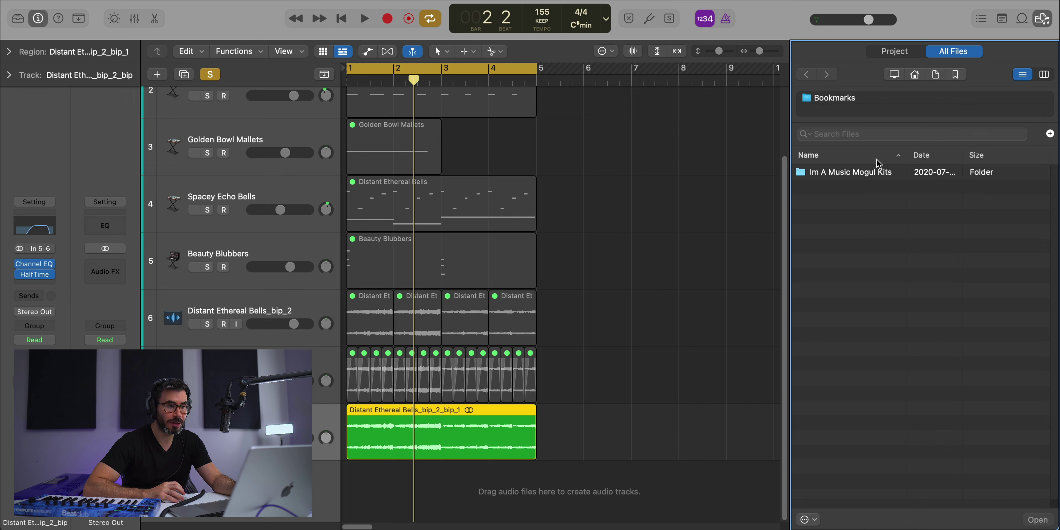
pyautogui.doubleClick(826, 174)
pyautogui.doubleClick(834, 173)
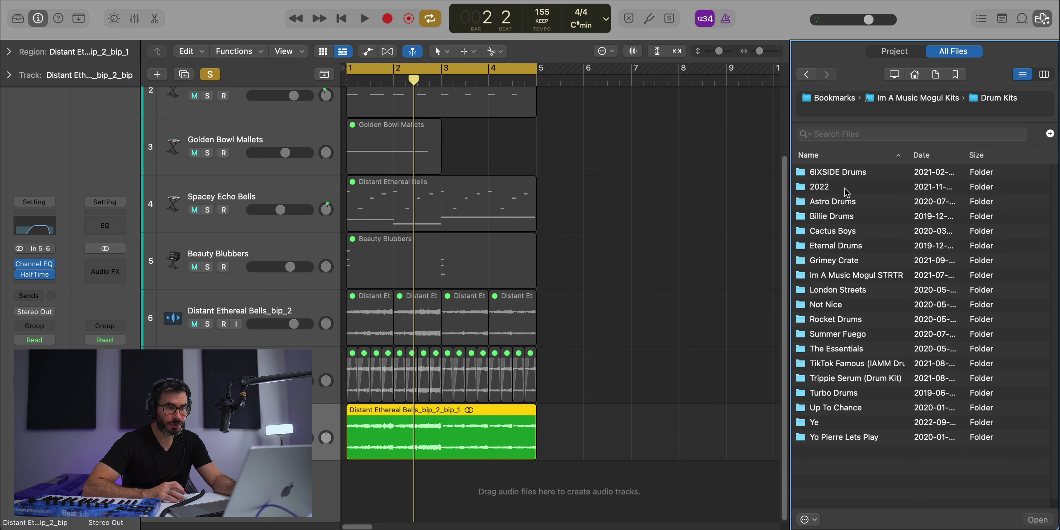
pyautogui.doubleClick(829, 187)
pyautogui.doubleClick(833, 189)
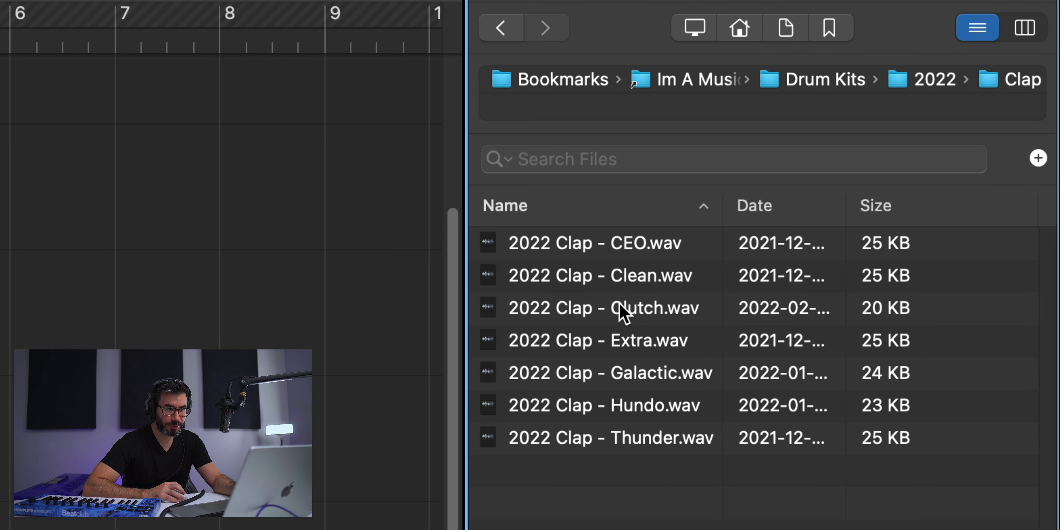
# - Load 2022 Clap - Clean.wav on a drum machine track, program a clap on step 9 of its 16-step pattern, and play it
pyautogui.click(580, 283)
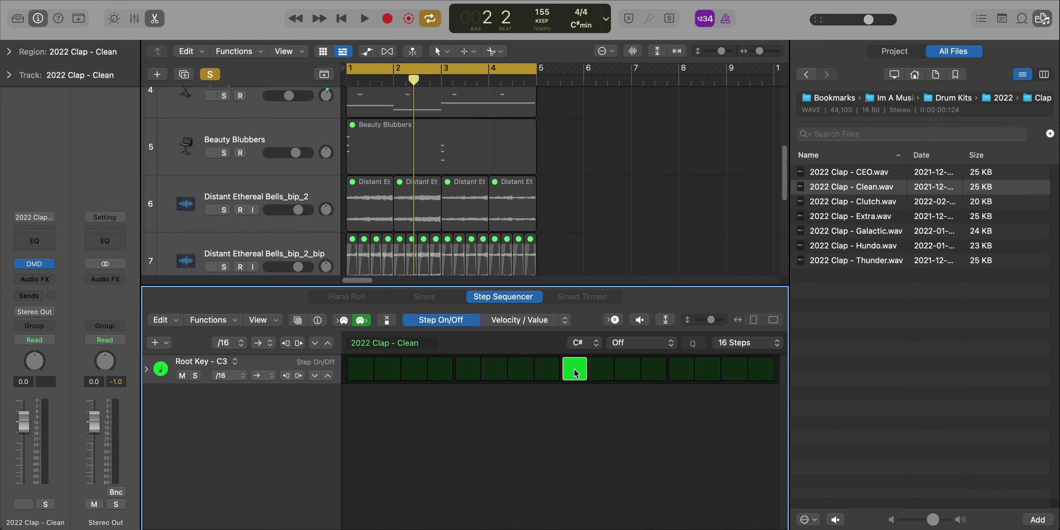
pyautogui.press('e')
pyautogui.press('space')
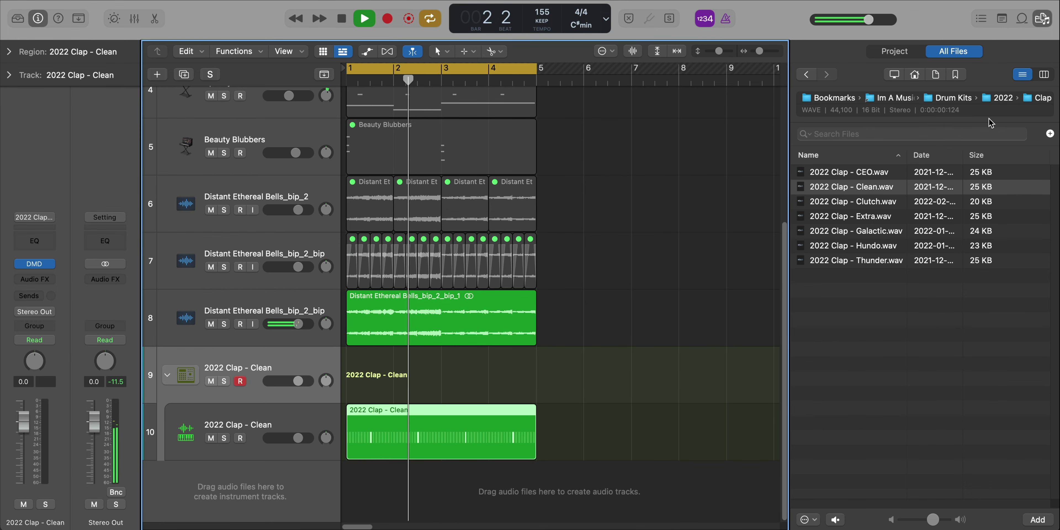
# - Add 2022 HH - Fire.wav from the 2022 kit's HiHat folder to the clap's drum machine
pyautogui.click(995, 98)
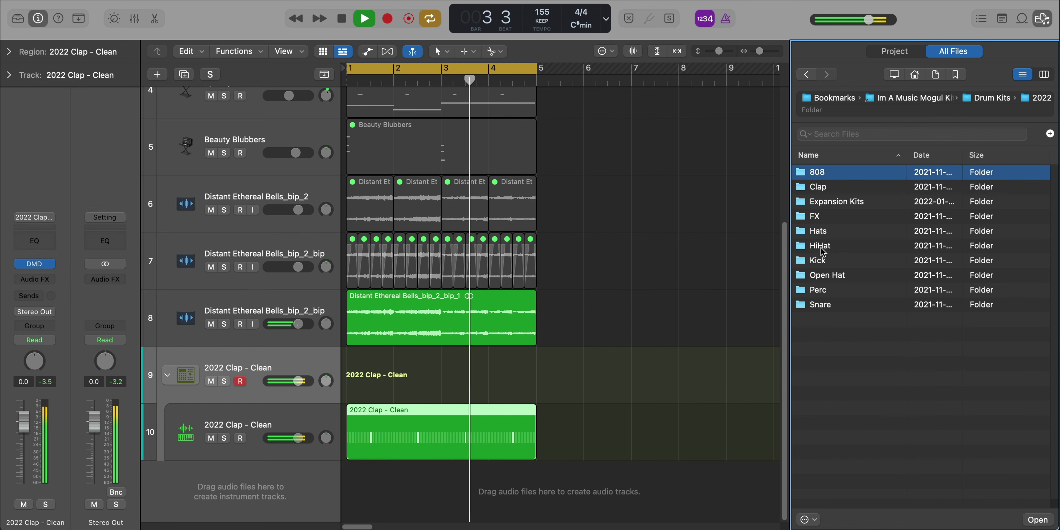
pyautogui.doubleClick(840, 246)
pyautogui.click(855, 234)
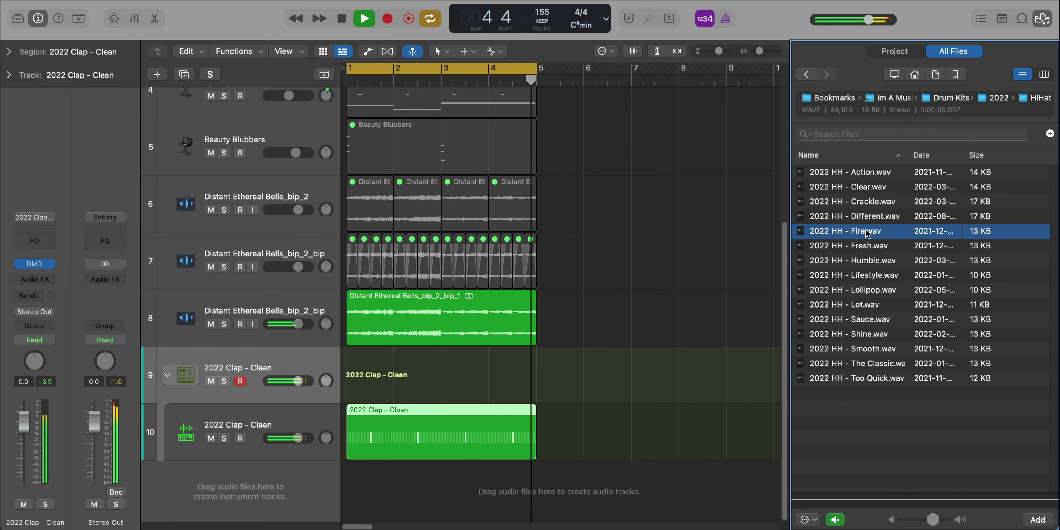
pyautogui.moveTo(855, 233); pyautogui.dragTo(321, 389)
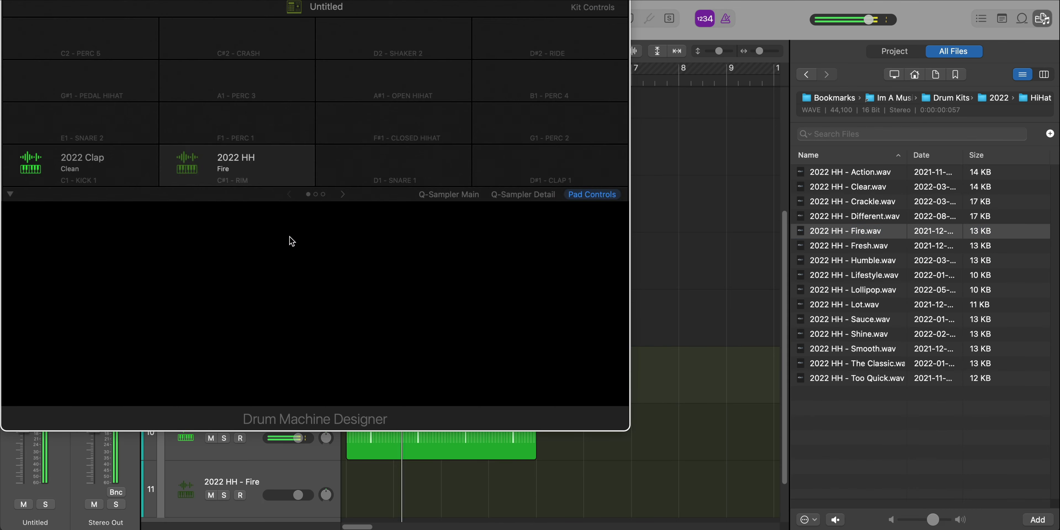
# - Create a 2022 HH - Fire pattern region with all 16 steps active and set its row step rate to /8
pyautogui.rightClick(348, 490)
pyautogui.click(372, 483)
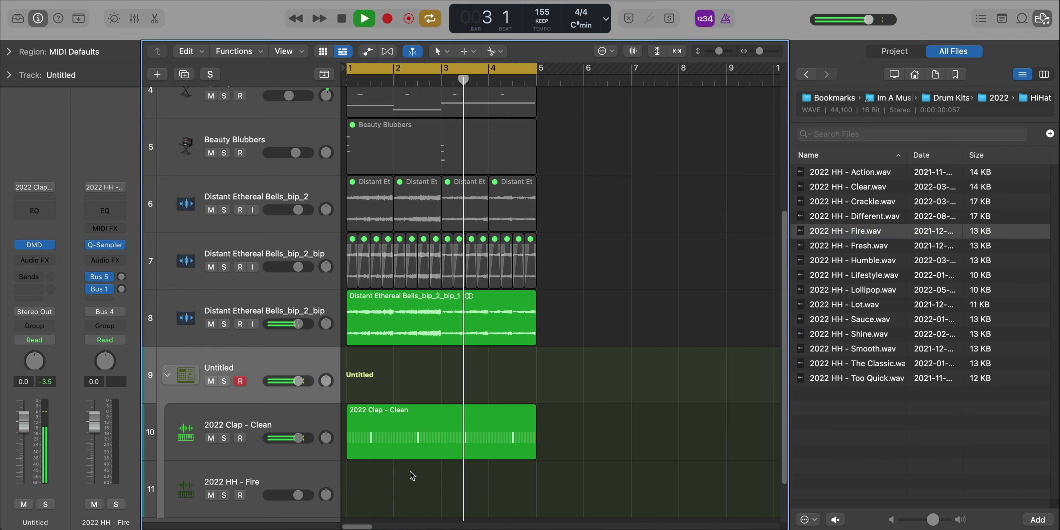
pyautogui.click(329, 376)
pyautogui.click(232, 375)
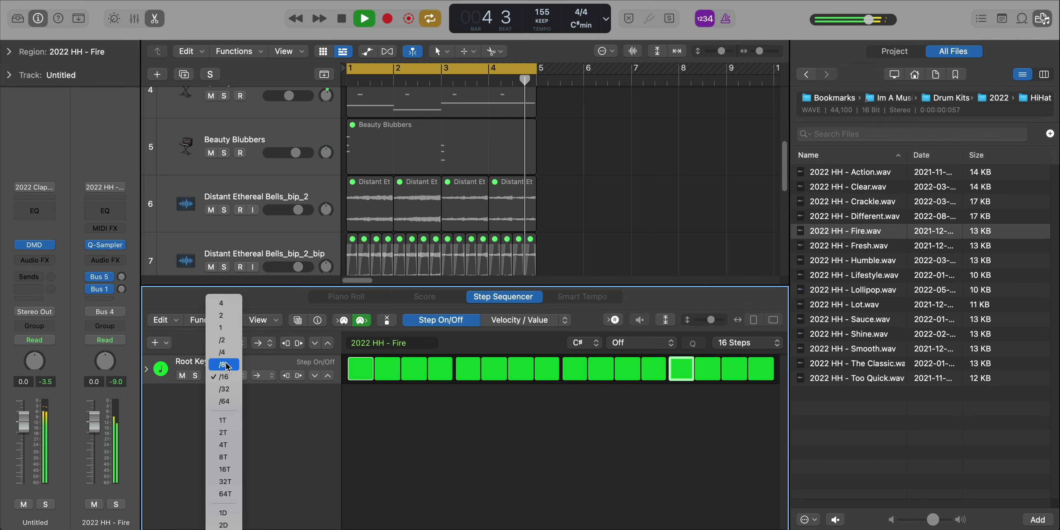
pyautogui.click(227, 366)
pyautogui.press('e')
pyautogui.press('super+Up')
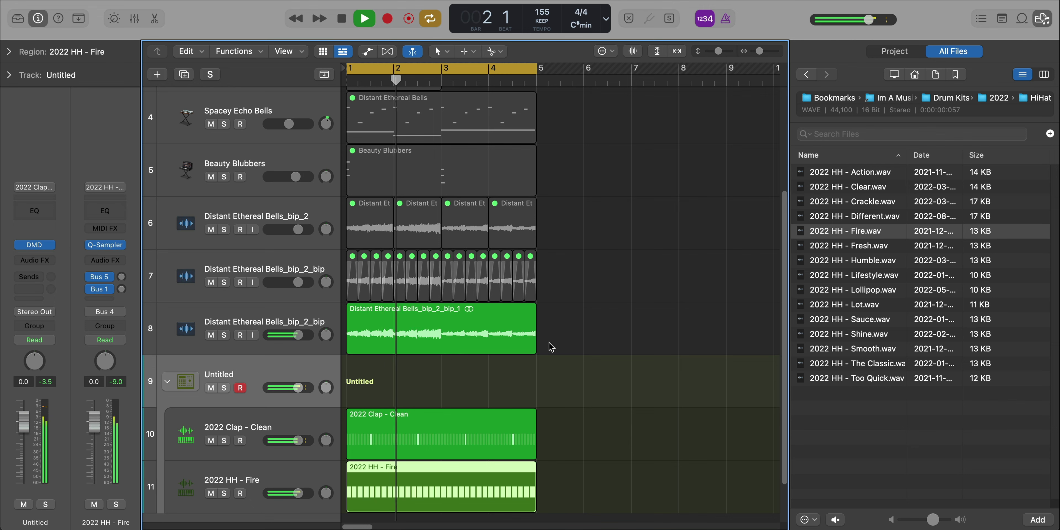
# - Add 2022 808 - Bump and Grind (C) from the 2022 kit's 01.2022 expansion folder to the drum machine and record a four-bar 808 part
pyautogui.click(999, 98)
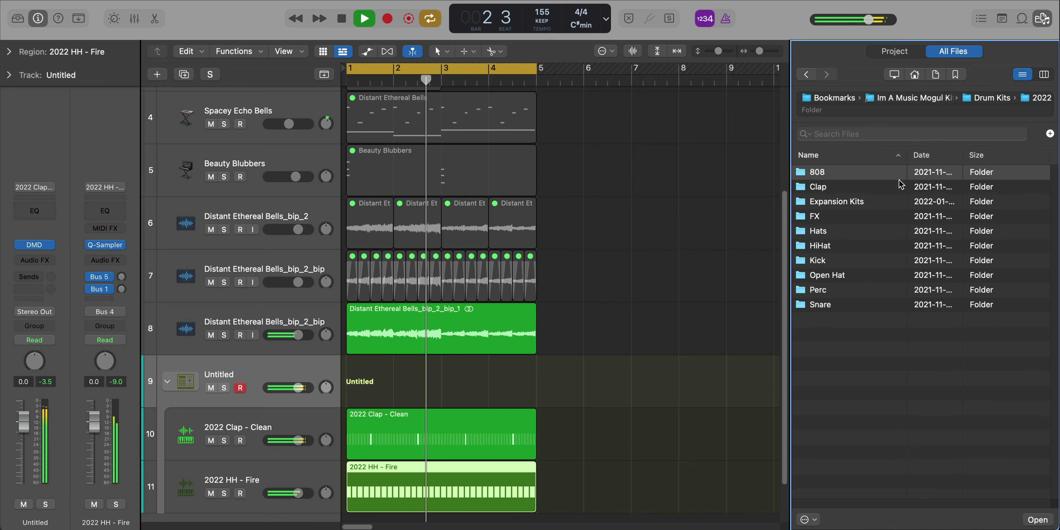
pyautogui.doubleClick(831, 176)
pyautogui.click(1001, 101)
pyautogui.doubleClick(864, 202)
pyautogui.doubleClick(849, 174)
pyautogui.click(856, 178)
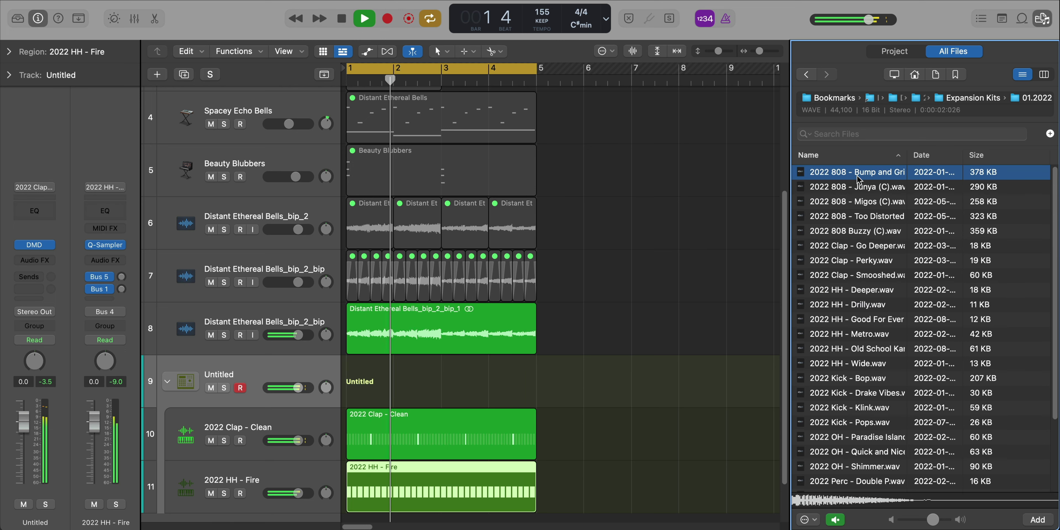
pyautogui.moveTo(858, 178); pyautogui.dragTo(279, 391)
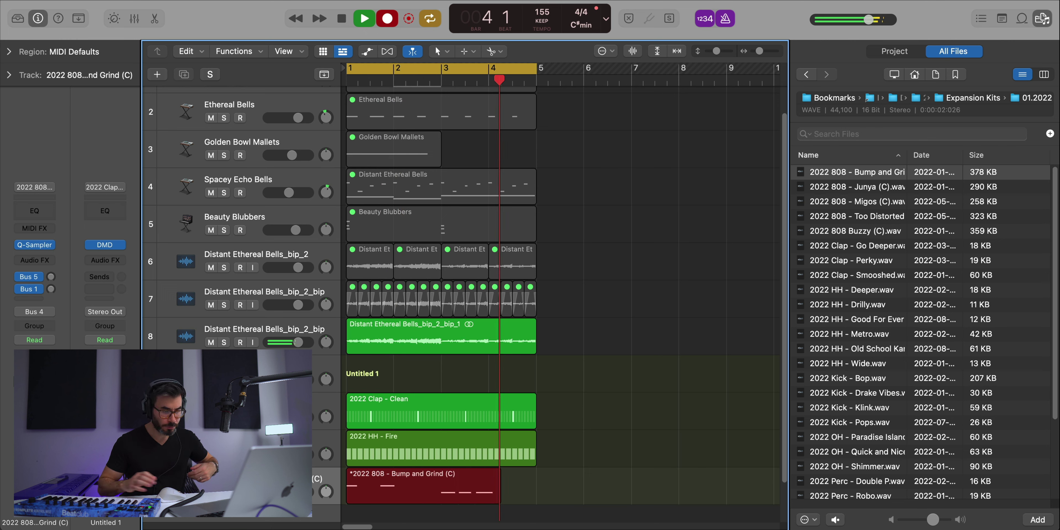
pyautogui.press('space')
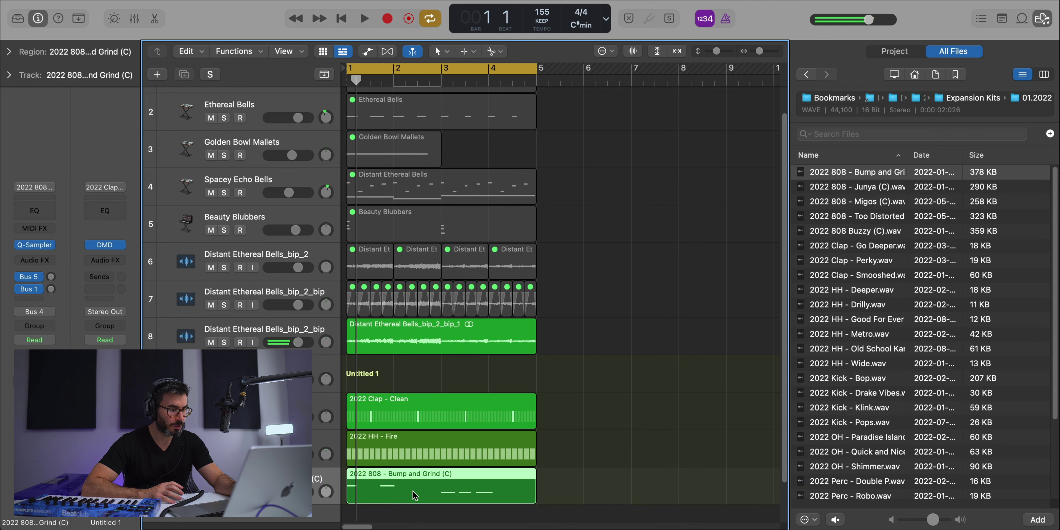
# - Insert Phat FX on the Bump and Grind 808 track, switch off its Bass Enhancer, and set the master output to -2.0 dB
pyautogui.click(51, 261)
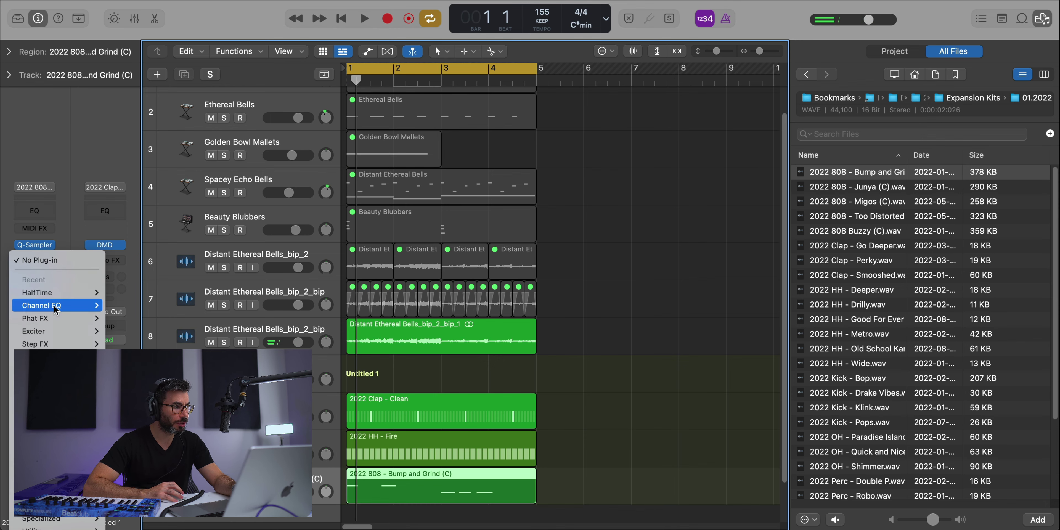
pyautogui.moveTo(79, 323)
pyautogui.click(136, 332)
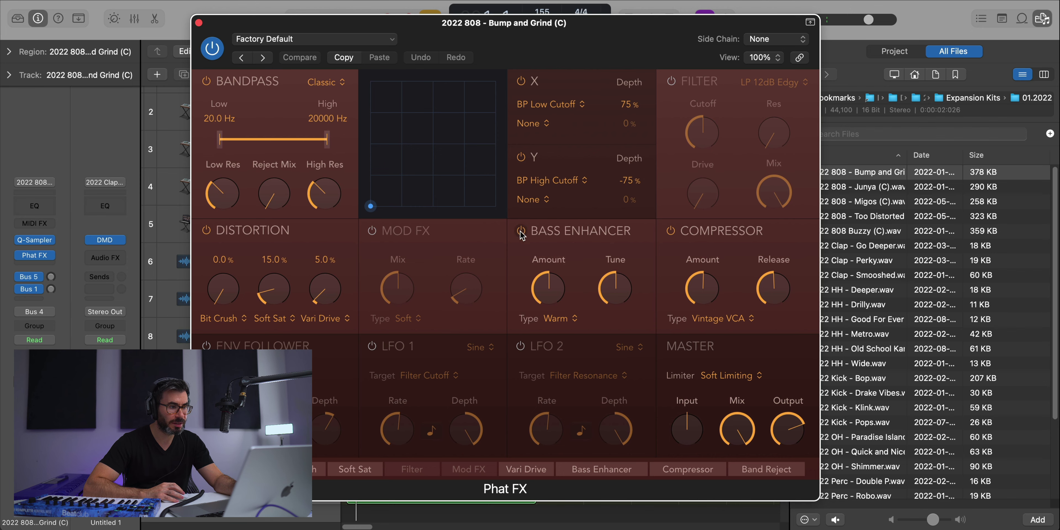
pyautogui.click(521, 232)
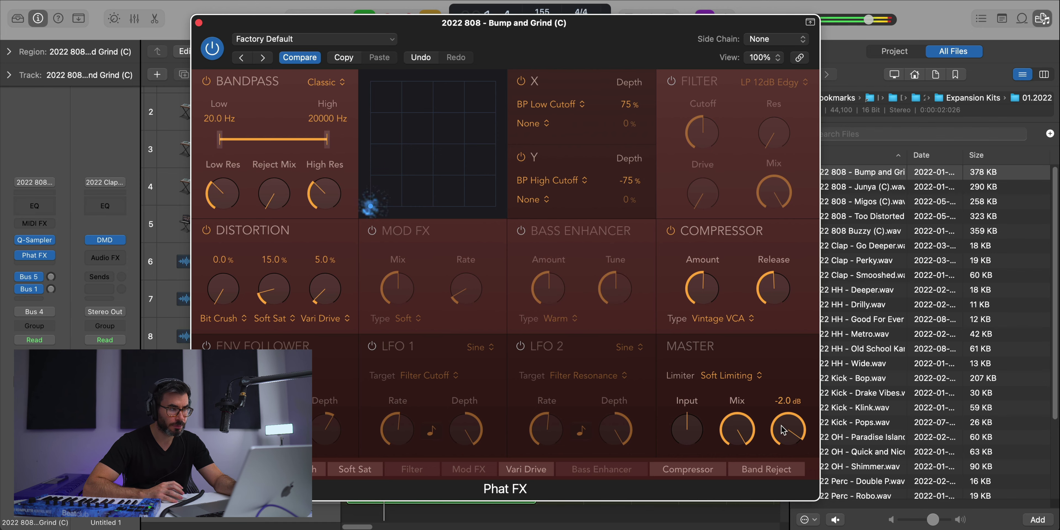
pyautogui.click(199, 23)
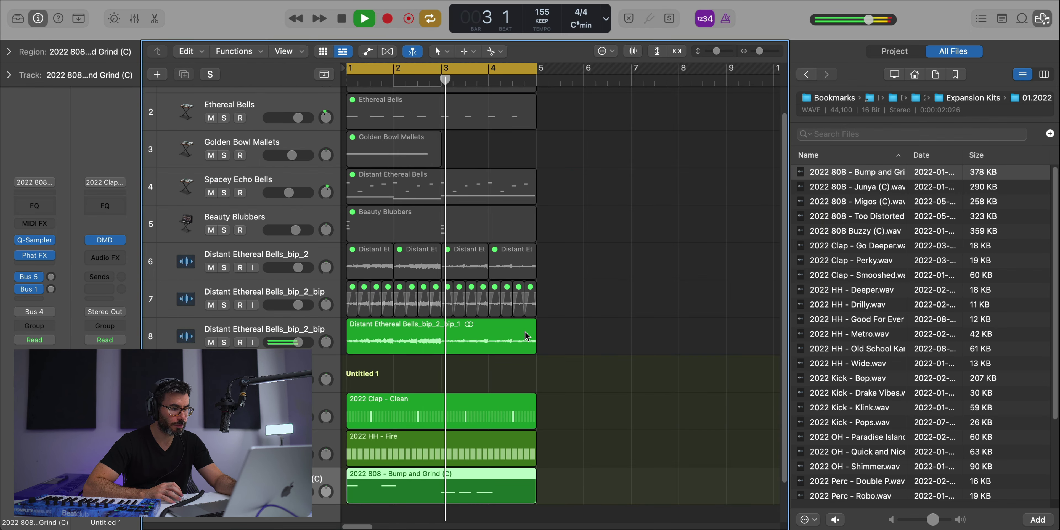
# - Duplicate the processed bells, clap, hi-hat and 808 regions into bars 5–9 and set the cycle range to those bars
pyautogui.moveTo(597, 435); pyautogui.dragTo(517, 303)
pyautogui.press('cmd+r')
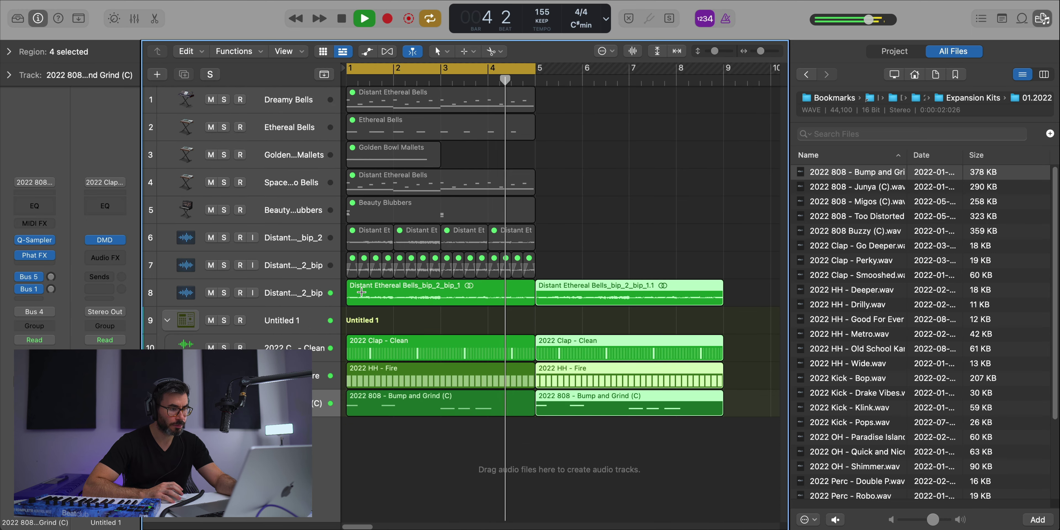
pyautogui.press('Return')
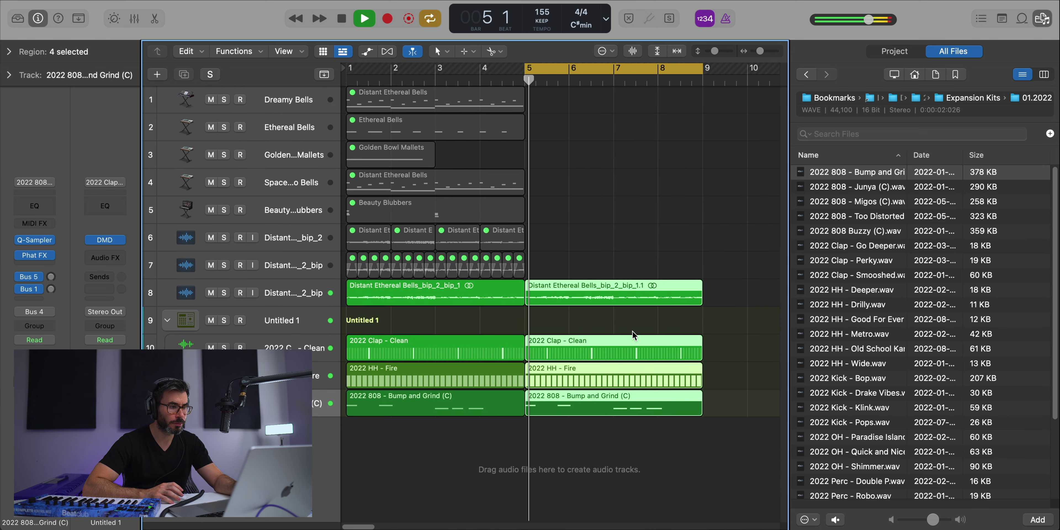
pyautogui.scroll(3, 634, 334)
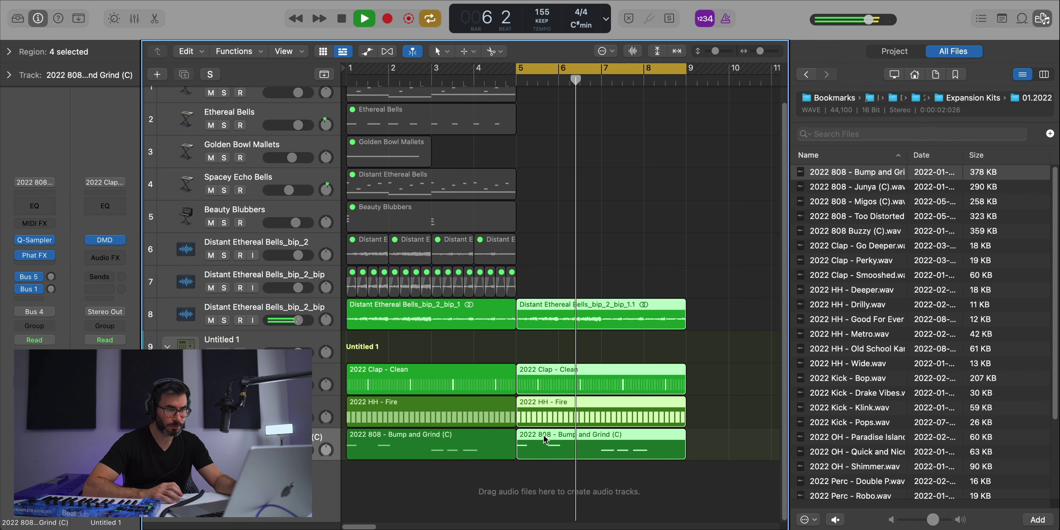
pyautogui.scroll(3, 543, 438)
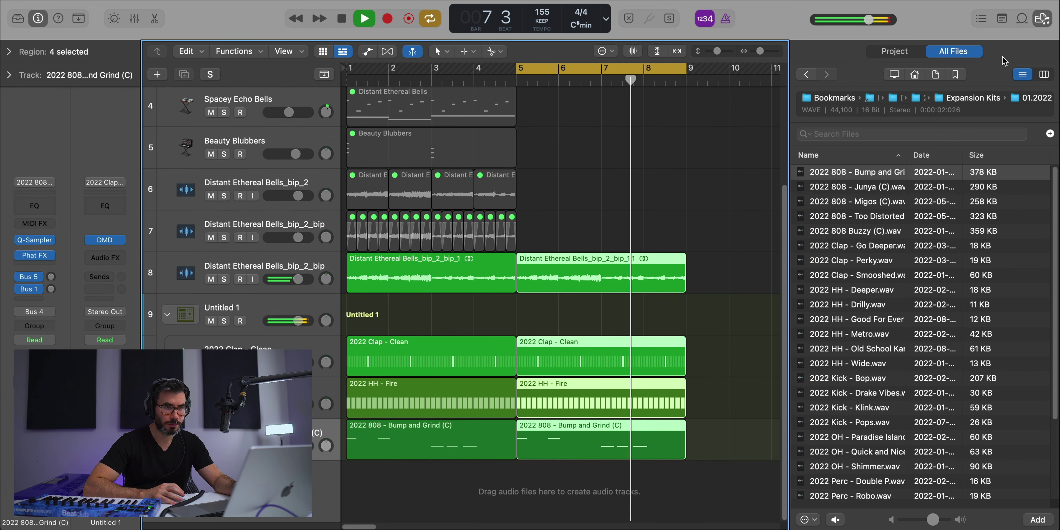
# - Open the Kick folder of the 2022 drum kit and select 2022 Kick - Punch.wav
pyautogui.click(954, 99)
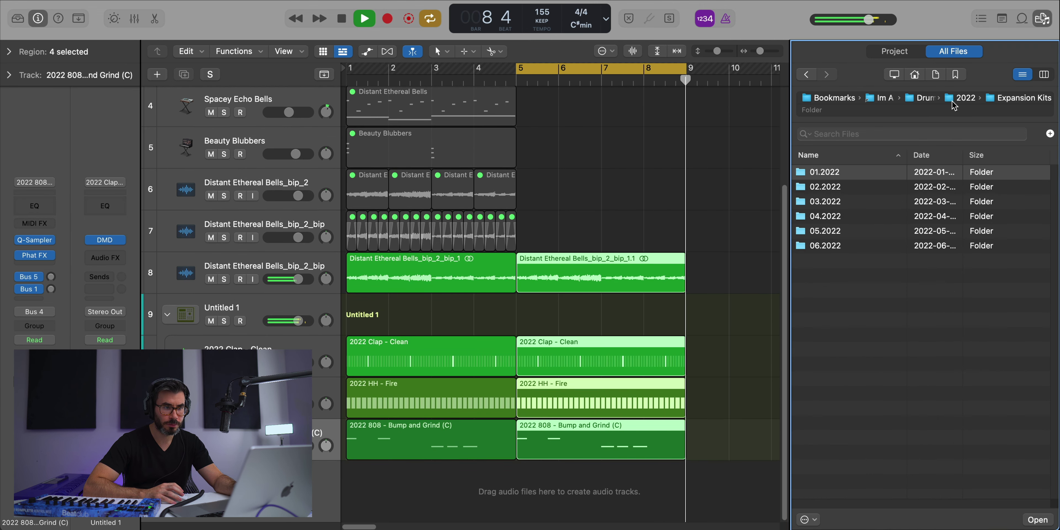
pyautogui.click(959, 98)
pyautogui.press('space')
pyautogui.doubleClick(818, 260)
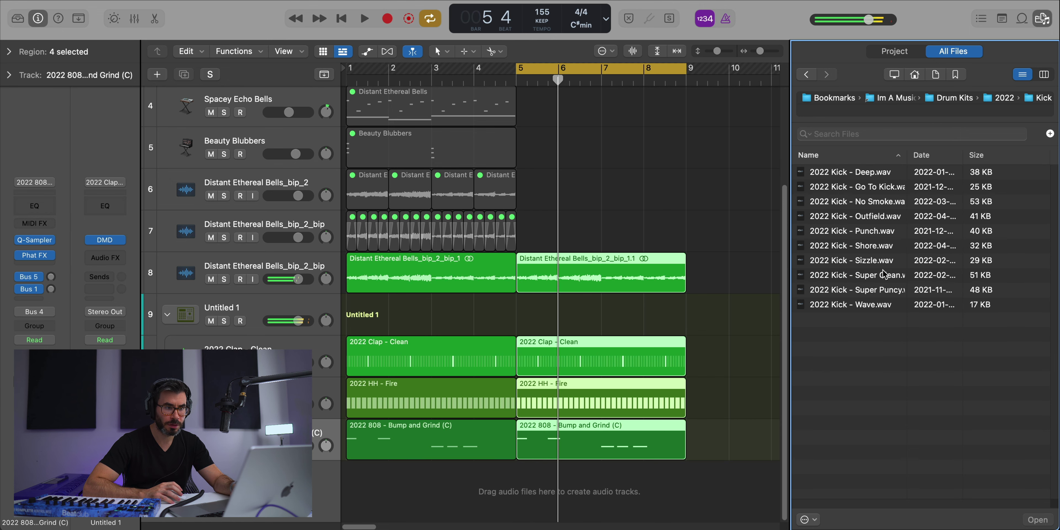
pyautogui.click(864, 231)
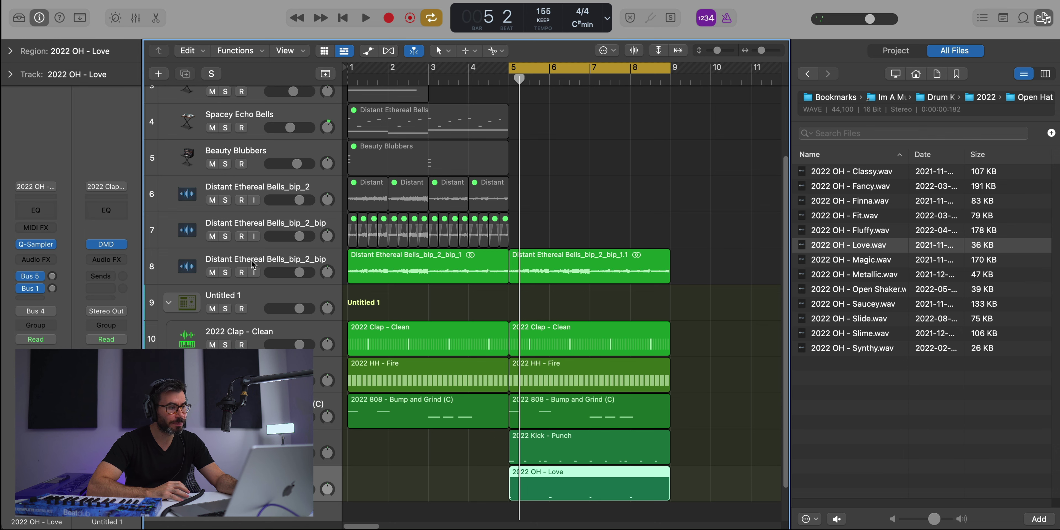
# - Move the second processed bells region onto a new audio track with duplicated settings and transpose the region by -12
pyautogui.click(272, 263)
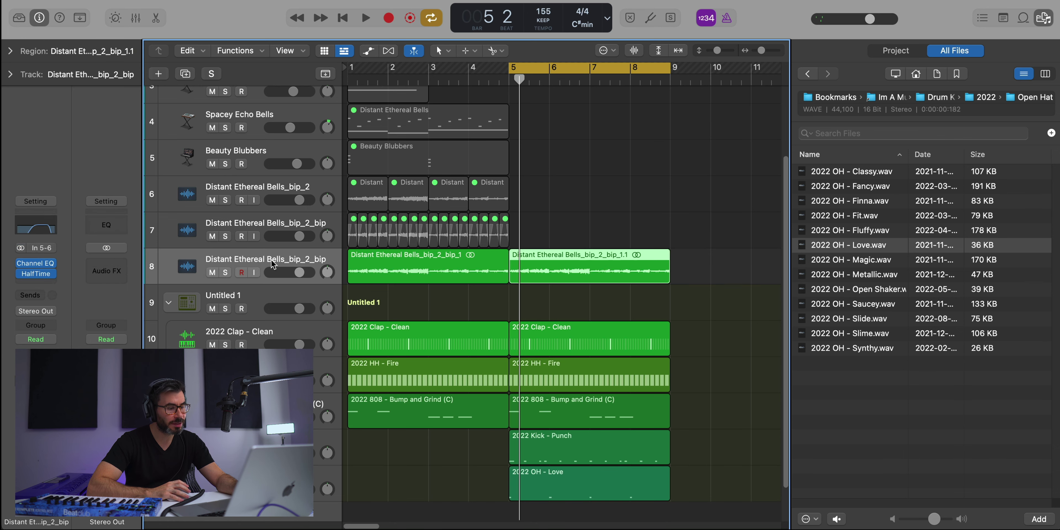
pyautogui.press('alt+super+a')
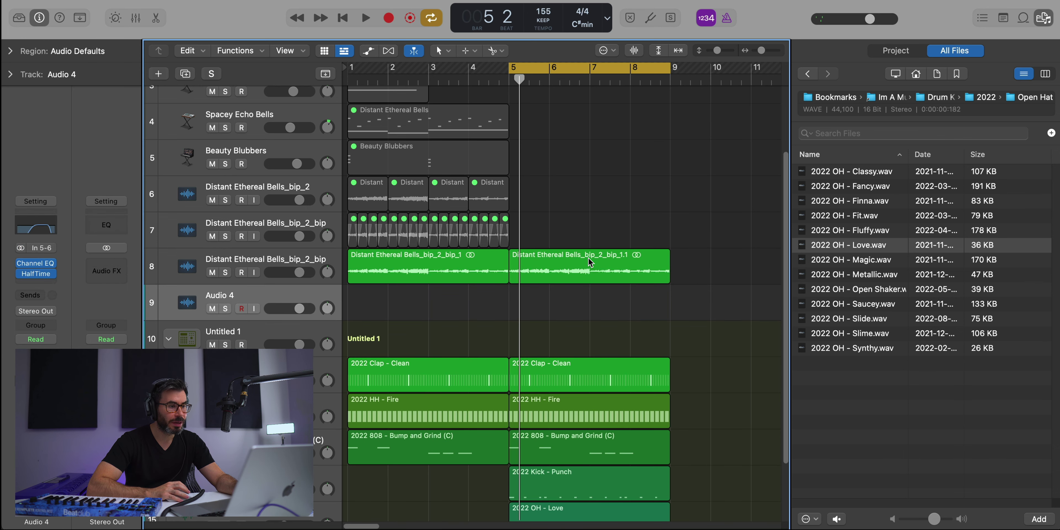
pyautogui.moveTo(590, 263); pyautogui.dragTo(588, 293)
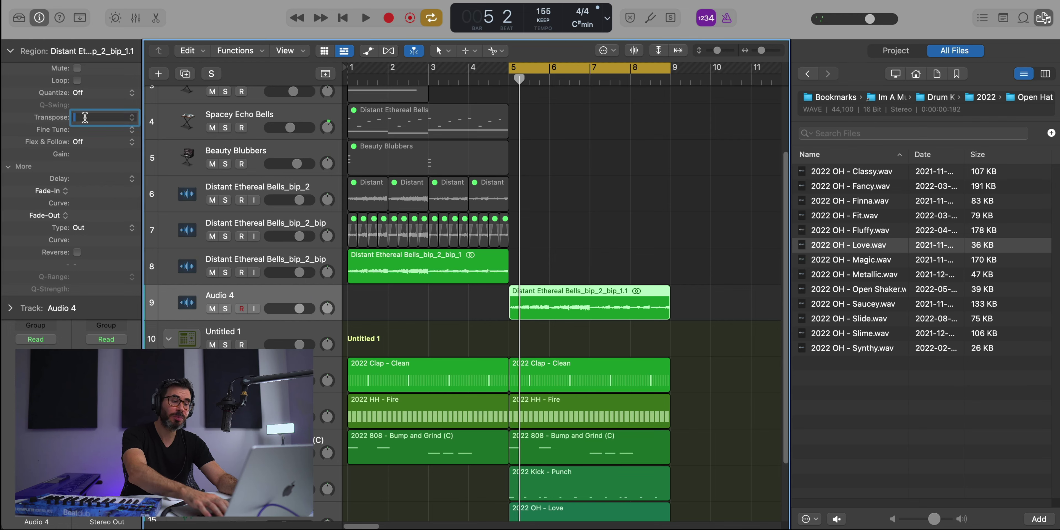
pyautogui.write('2')
pyautogui.press('Return')
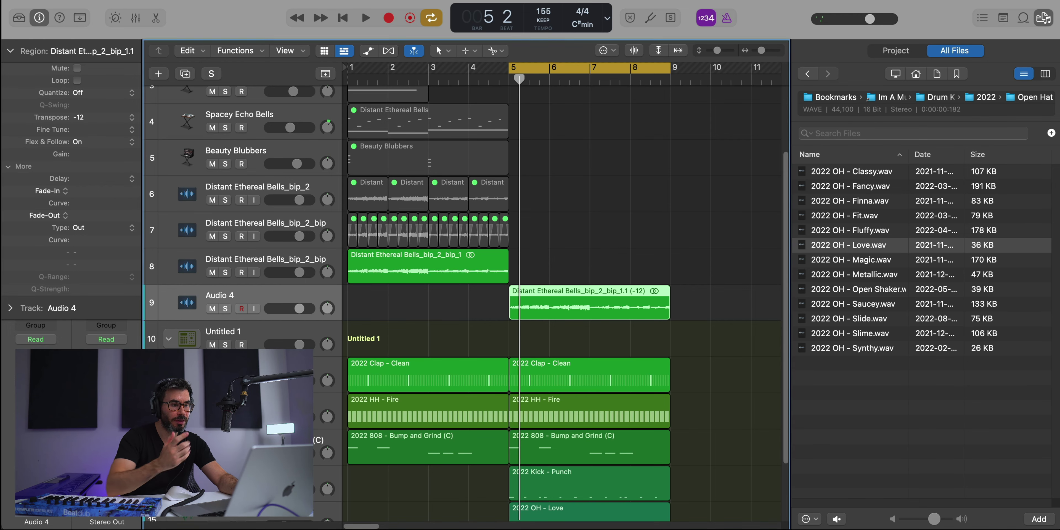
# - Play bars 5–9 to hear the octave-down bells with the drums
pyautogui.press('space')
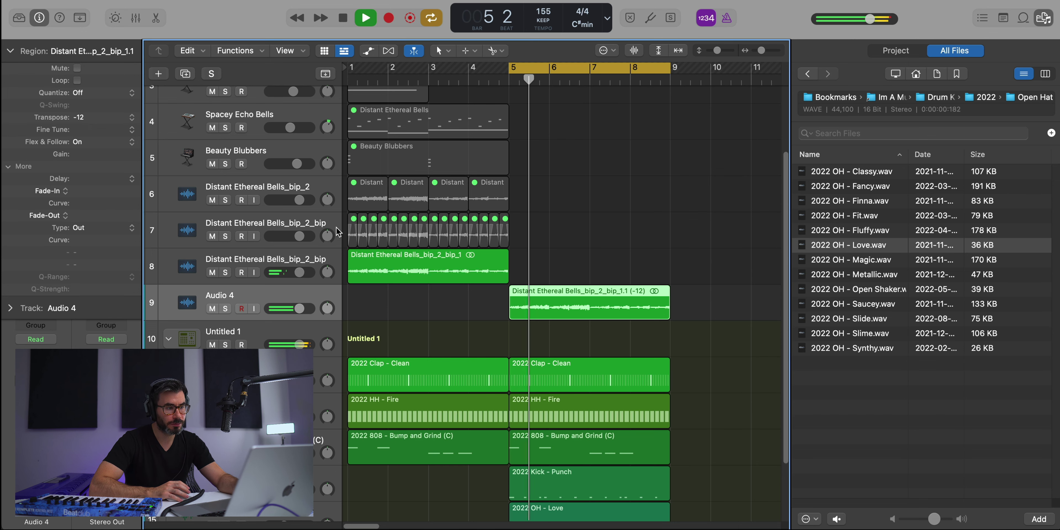
pyautogui.scroll(-2, 375, 309)
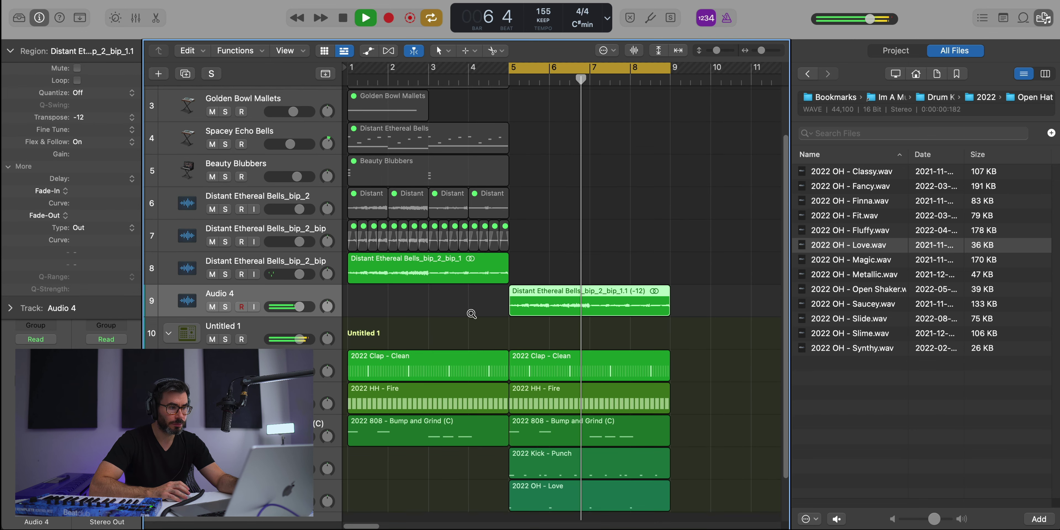
pyautogui.press('super+Up')
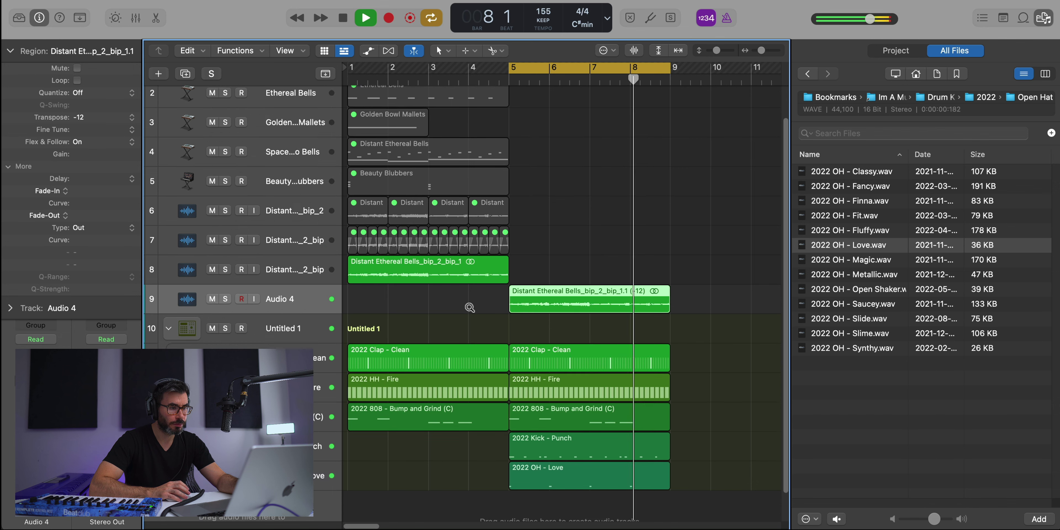
pyautogui.press('space')
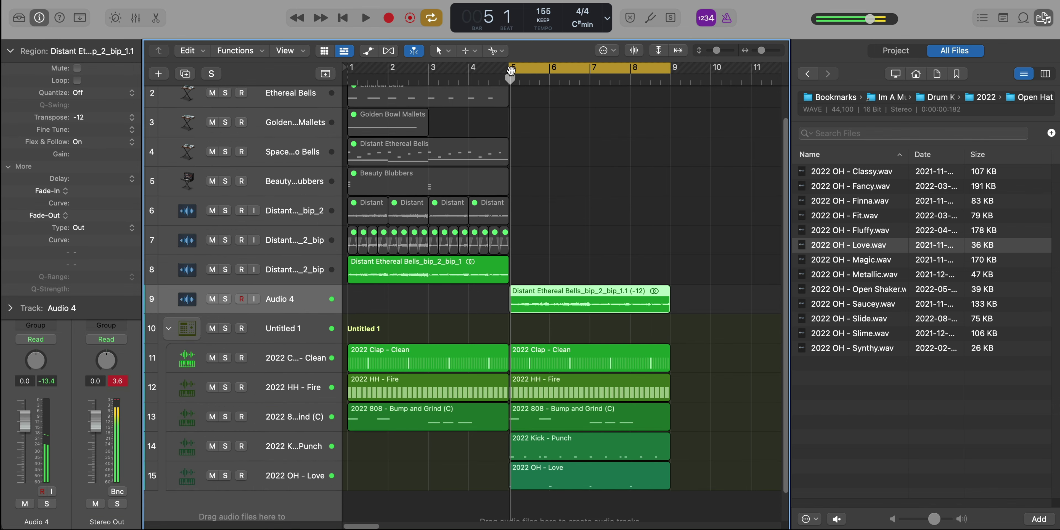
# - Extend the cycle range to bars 1–9, bypass Channel EQ and HalfTime on track 8, and play the arrangement
pyautogui.moveTo(528, 68); pyautogui.dragTo(350, 67)
pyautogui.click(286, 265)
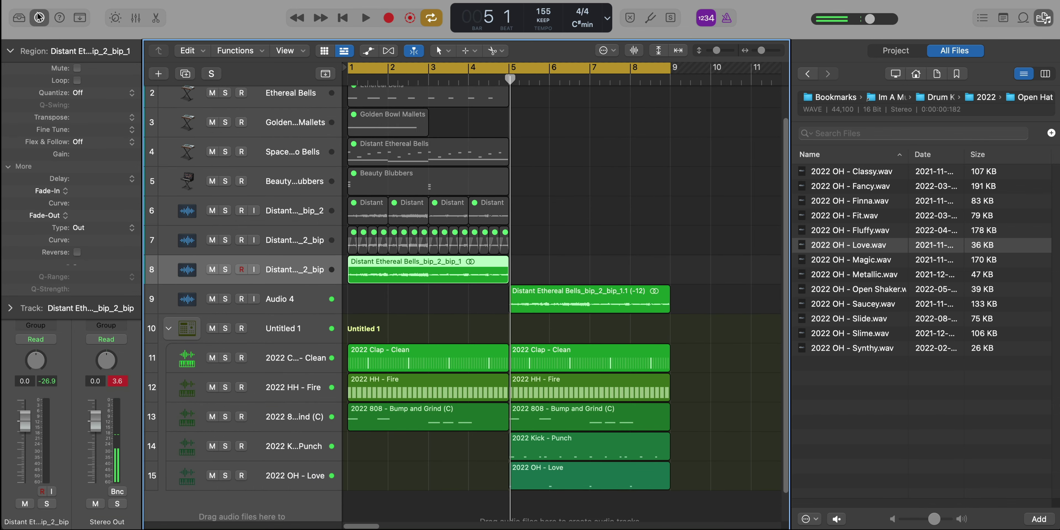
pyautogui.click(10, 51)
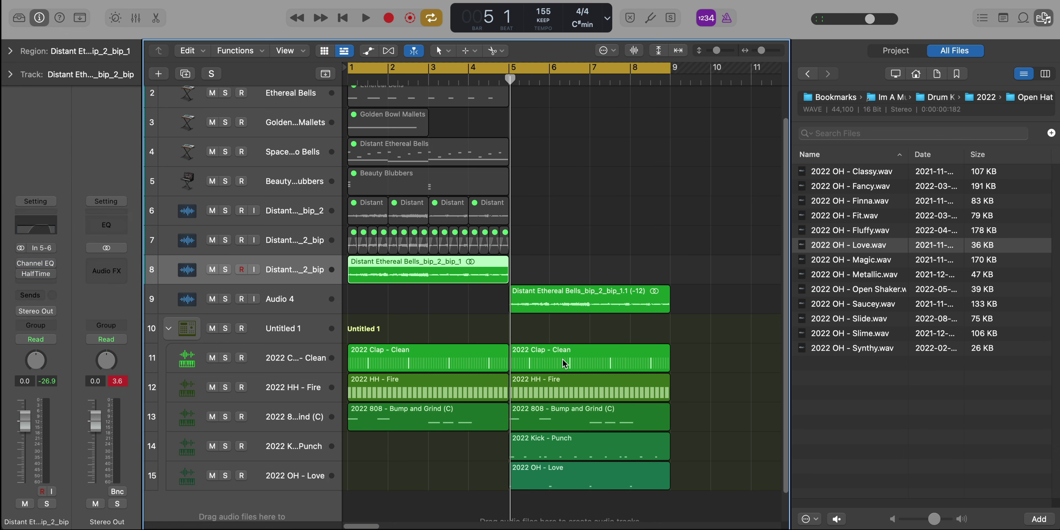
pyautogui.press('space')
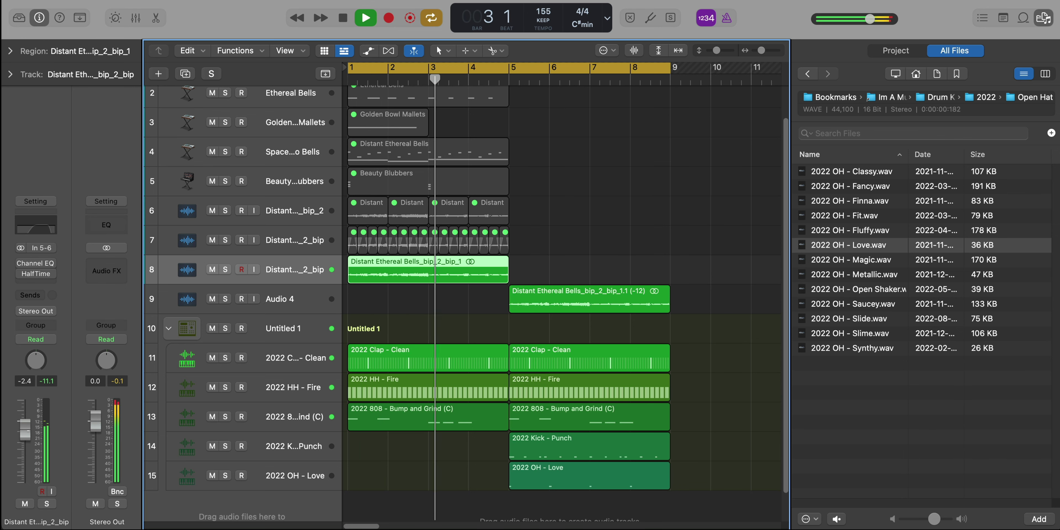
# - Solo the five original bell and synth instrument tracks and listen to their layered regions
pyautogui.press('super+Up')
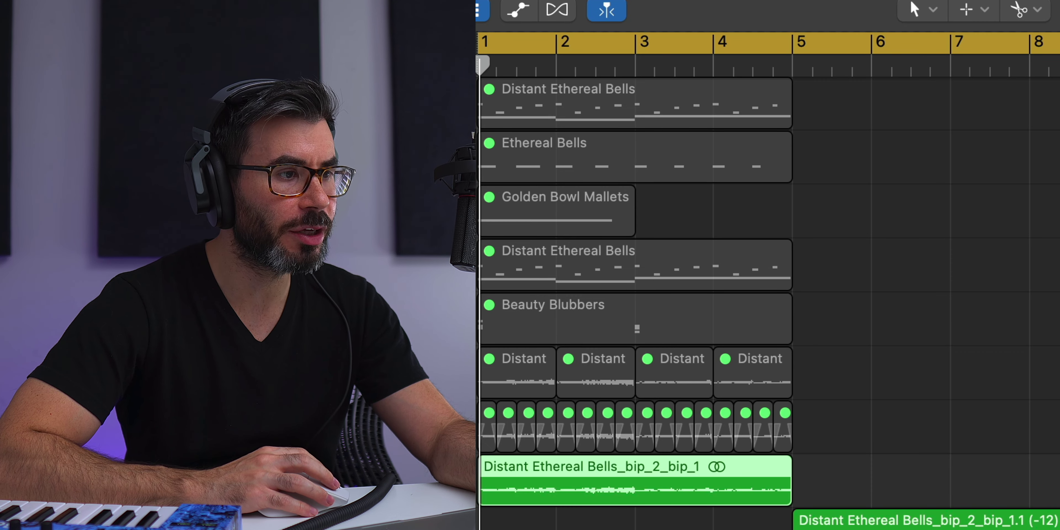
pyautogui.keyDown('shift'); pyautogui.click(486, 319); pyautogui.keyUp('shift')
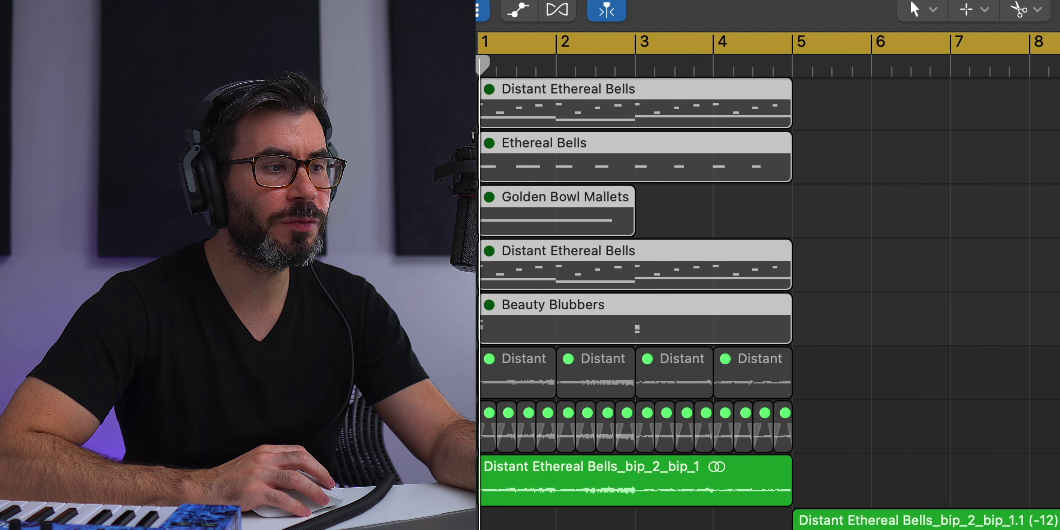
pyautogui.press('s')
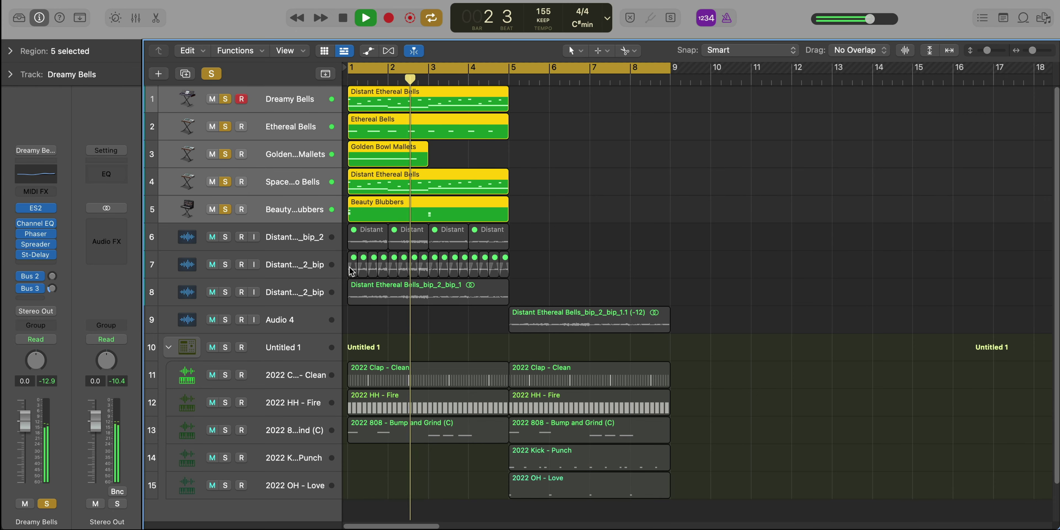
# - Solo the bounced bells region on track 8 over bars 1–5 for comparison, and select the transposed region on Audio 4
pyautogui.click(316, 291)
pyautogui.press('super+u')
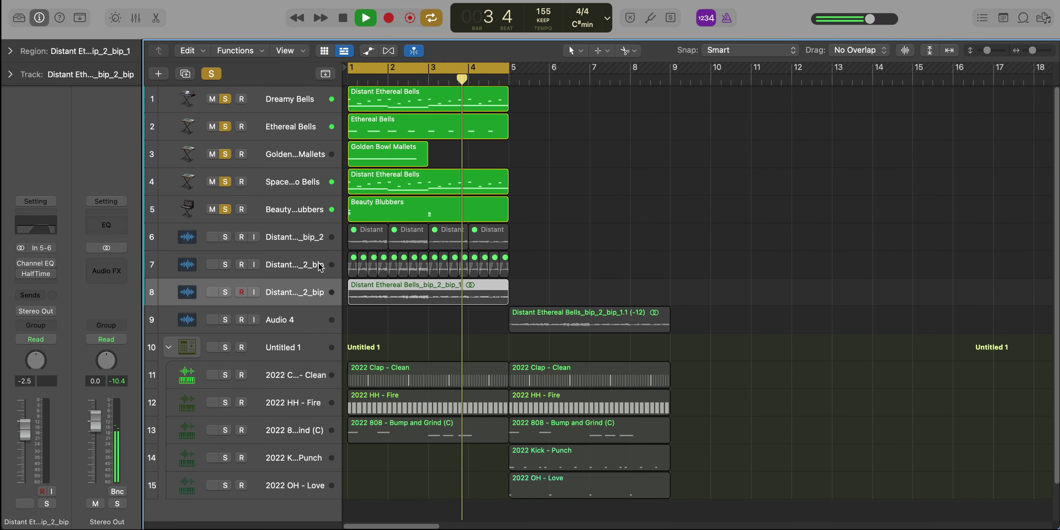
pyautogui.click(224, 293)
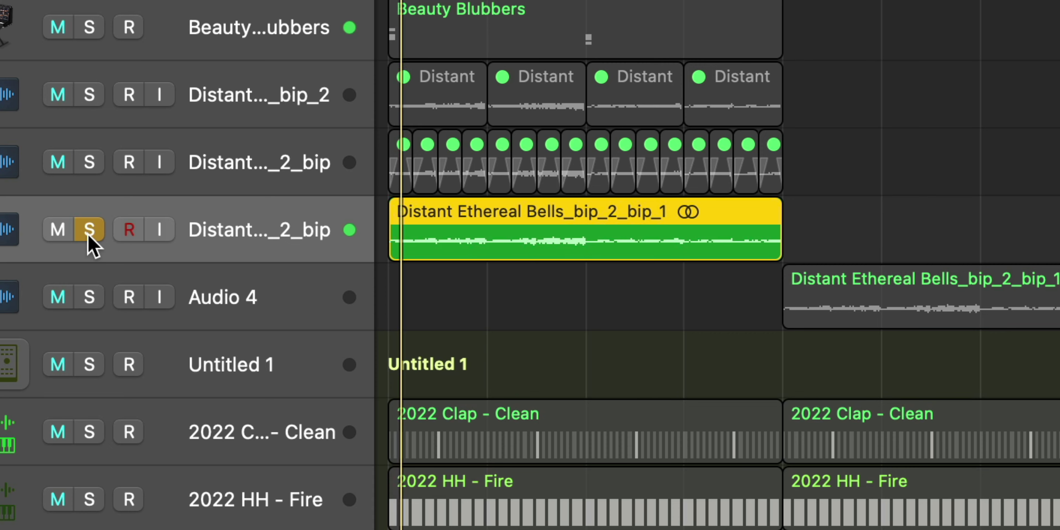
pyautogui.click(560, 322)
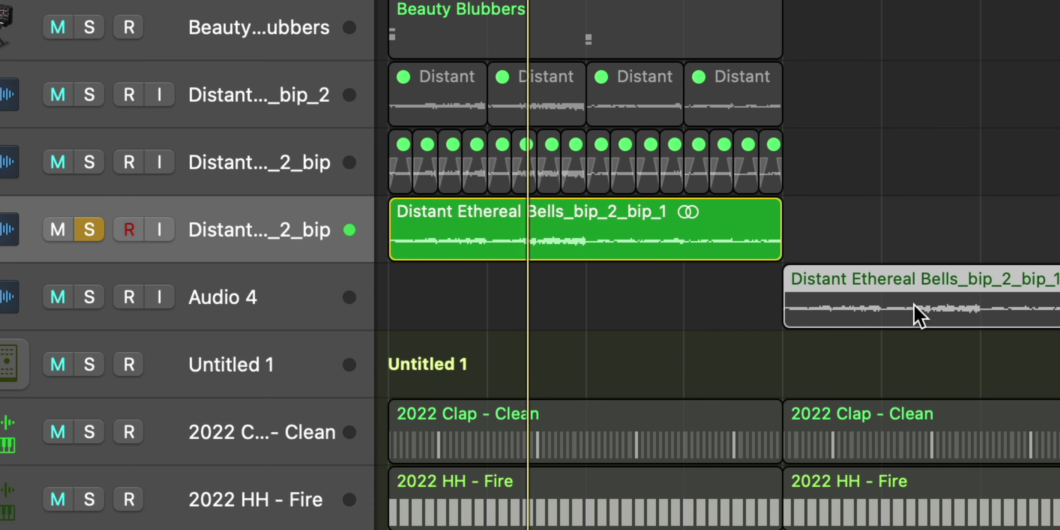